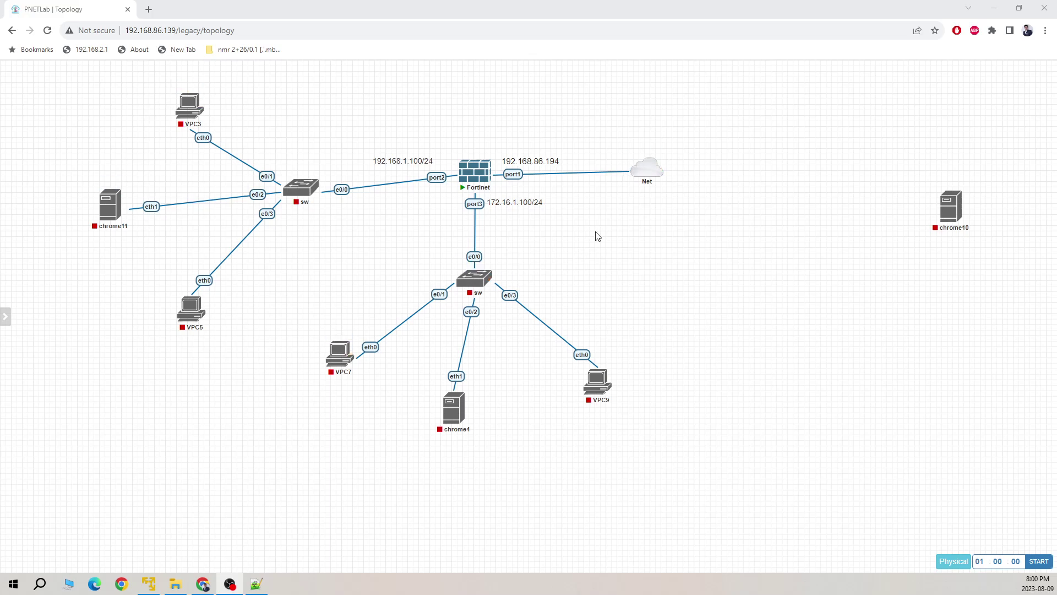
- Open the console of the Fortinet firewall node in its own browser tab and bring up the login prompt
mouse_move(473, 178)
mouse_move(648, 176)
left_click(474, 175)
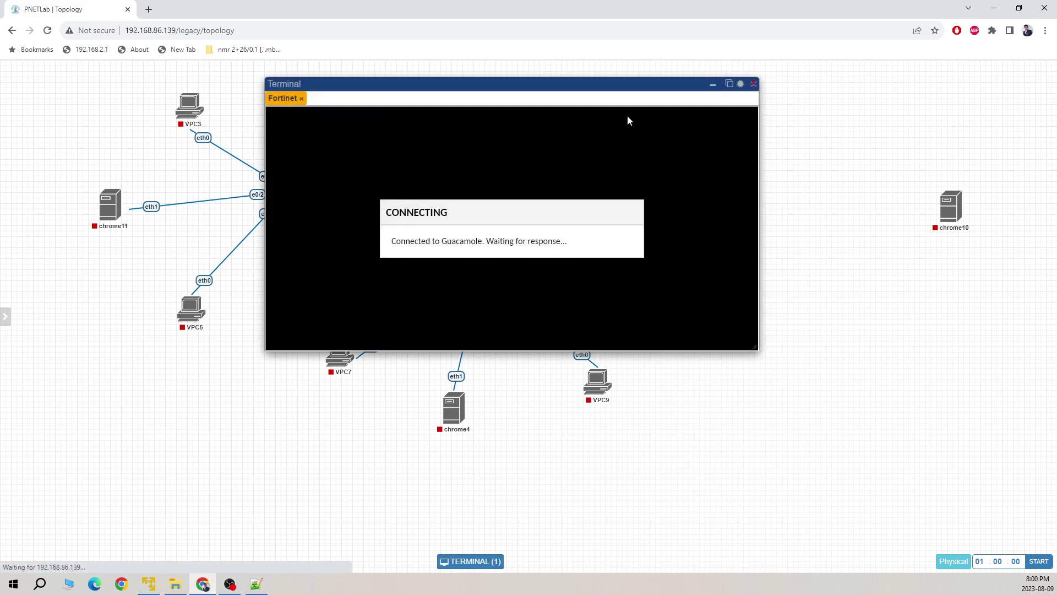
left_click(729, 84)
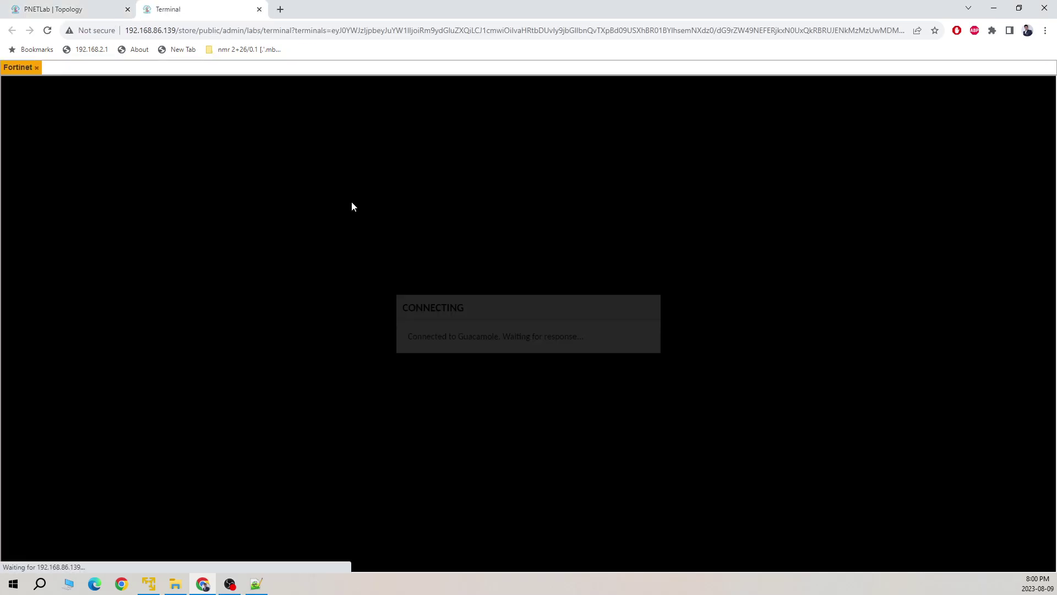
key("Return")
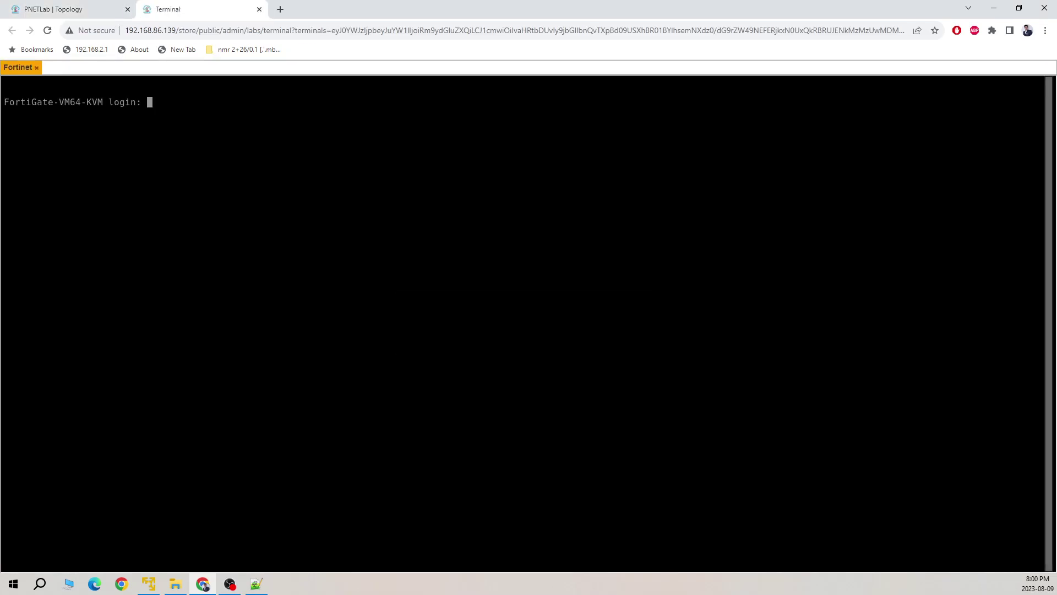
type("admibn")
key("BackSpace")
key("BackSpace")
type("m")
key("Return")
key("Return")
- Log in to the firewall console as admin with an empty password, then set and confirm a new admin password
type("admin")
key("Return")
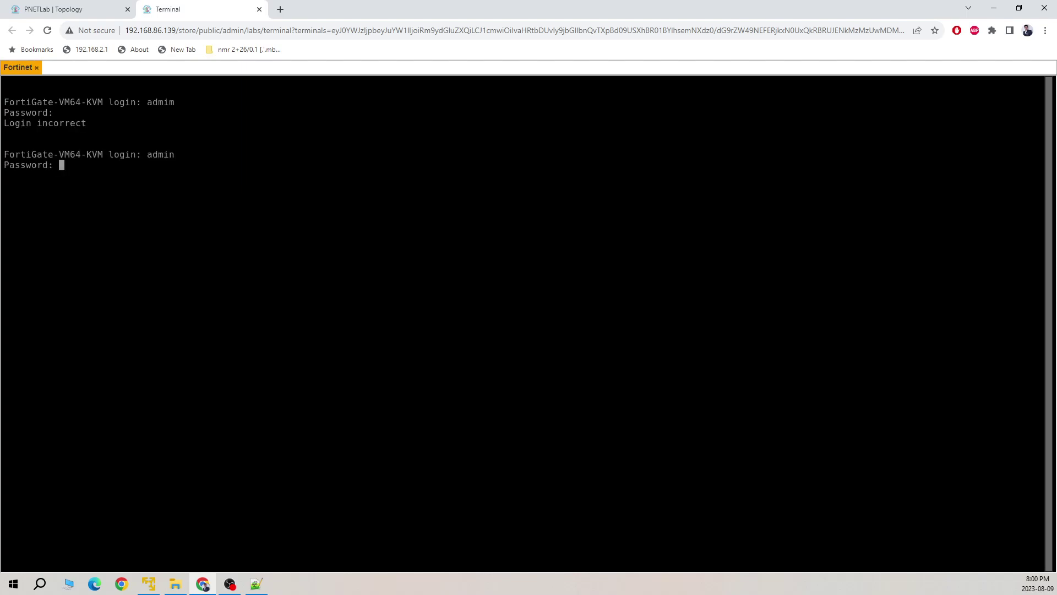
key("Return")
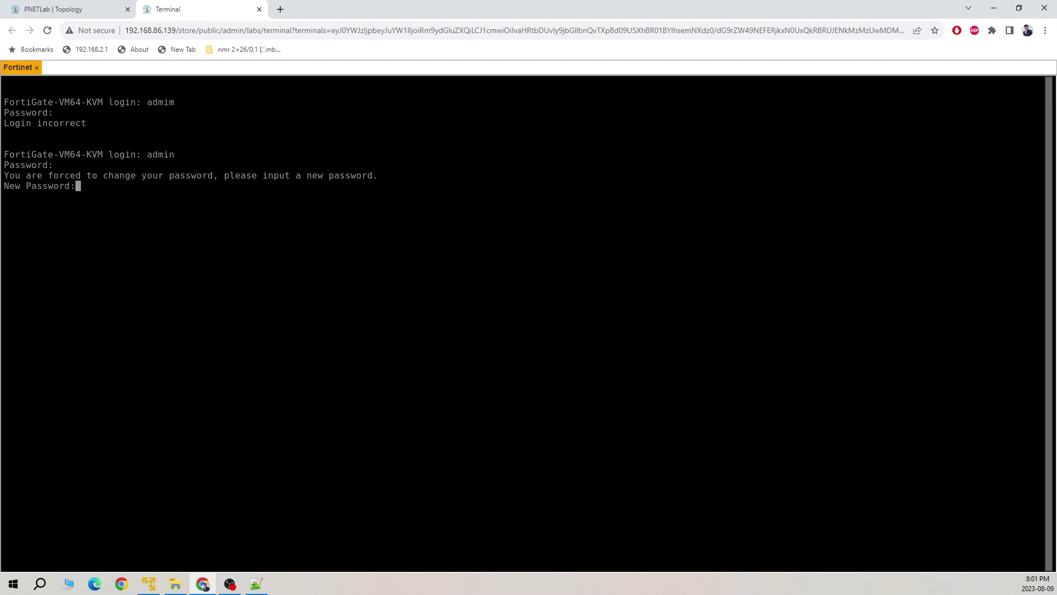
type("***")
key("Return")
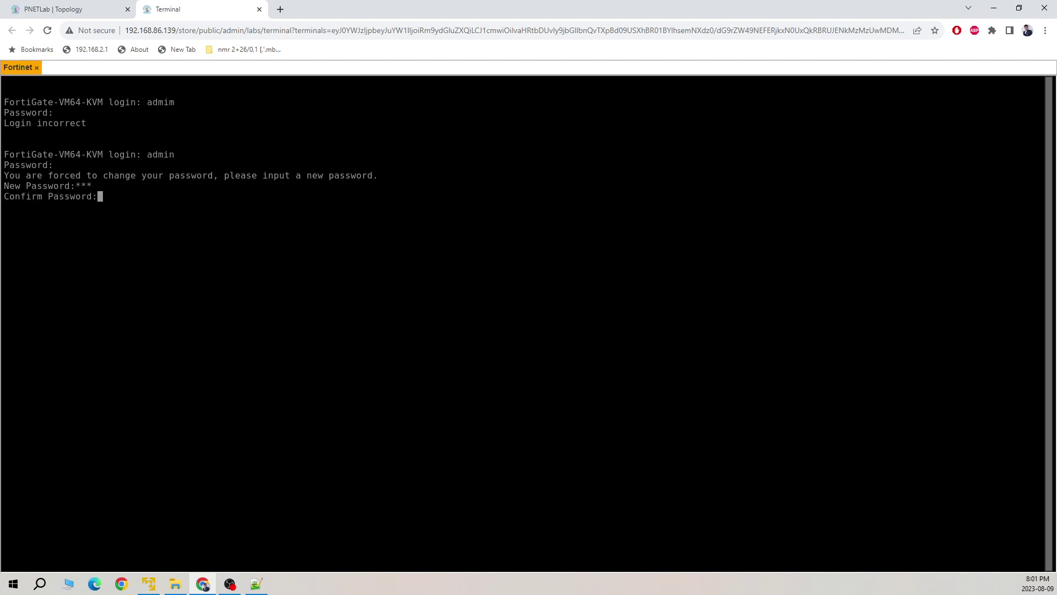
type("***")
key("Return")
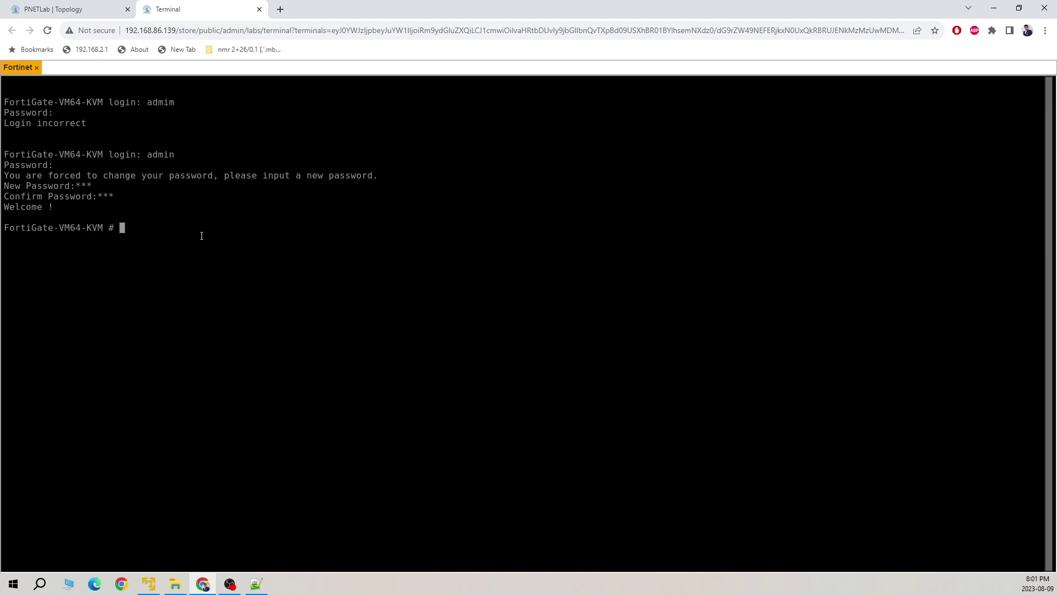
- Move the 192.168.86.194 label from beside the firewall's port1 to the empty area below chrome10, and return to the console
left_click(76, 10)
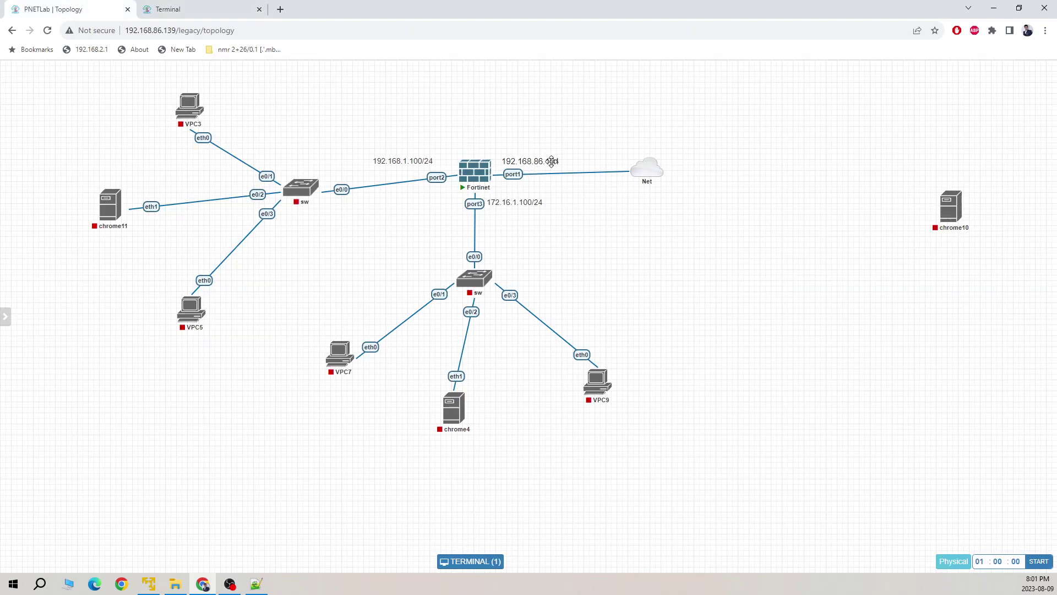
left_click_drag(551, 161, 964, 336)
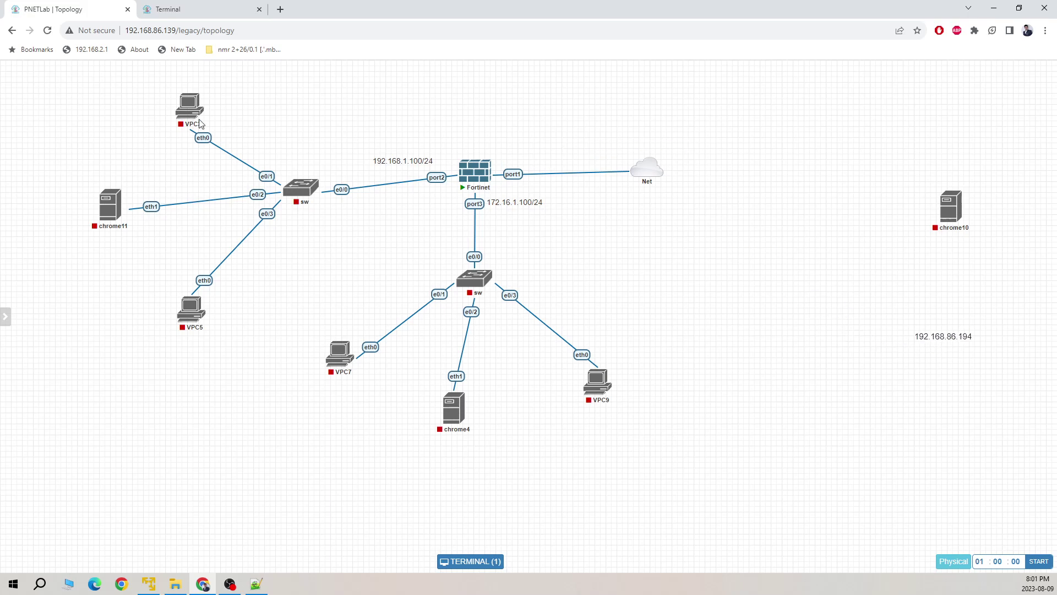
left_click(187, 18)
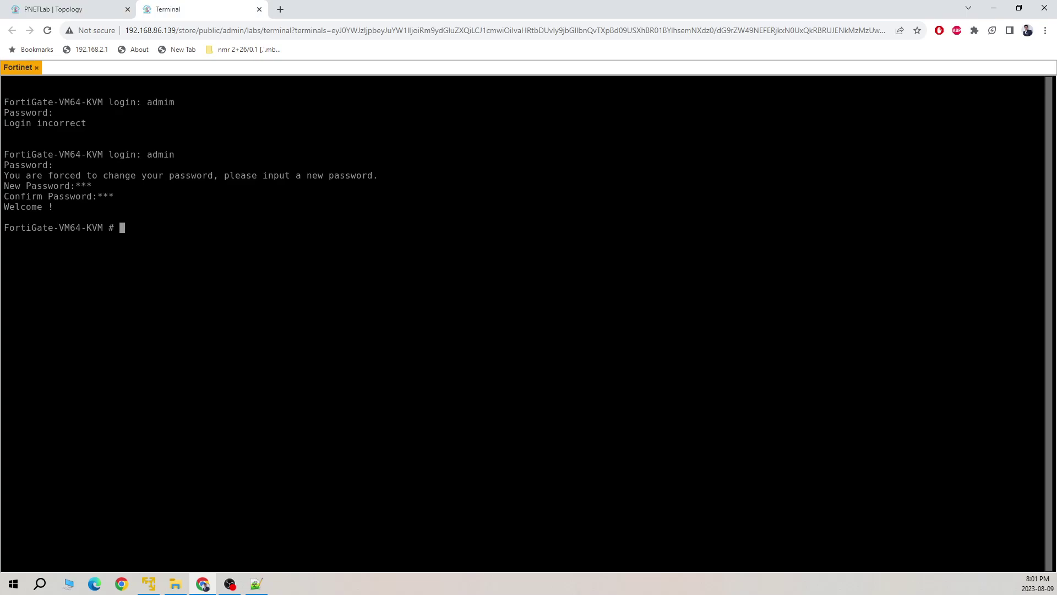
- Display the firewall's complete system status with get system status
key("alt+Tab")
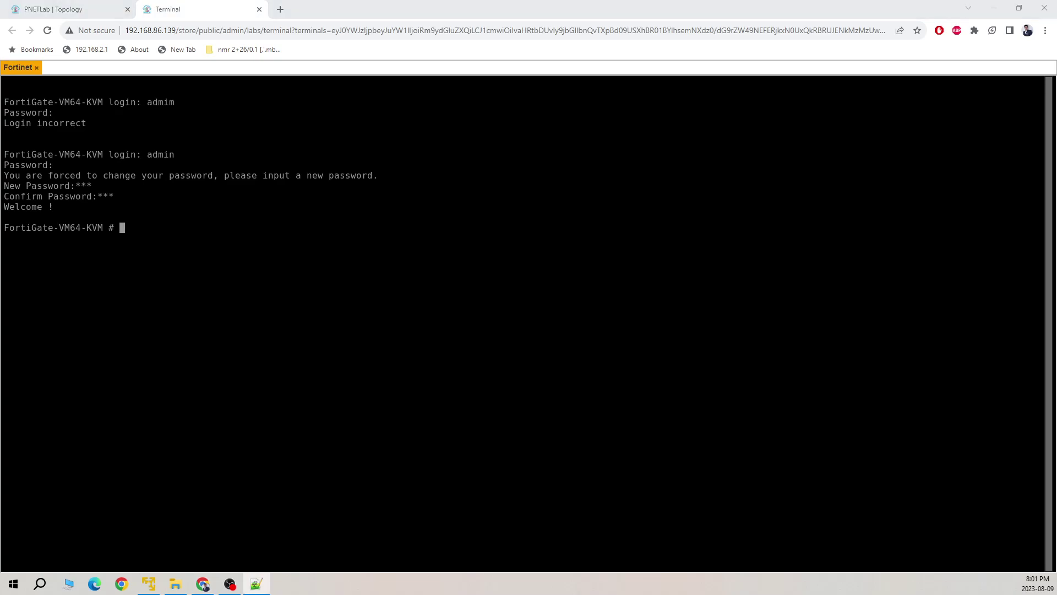
left_click(184, 246)
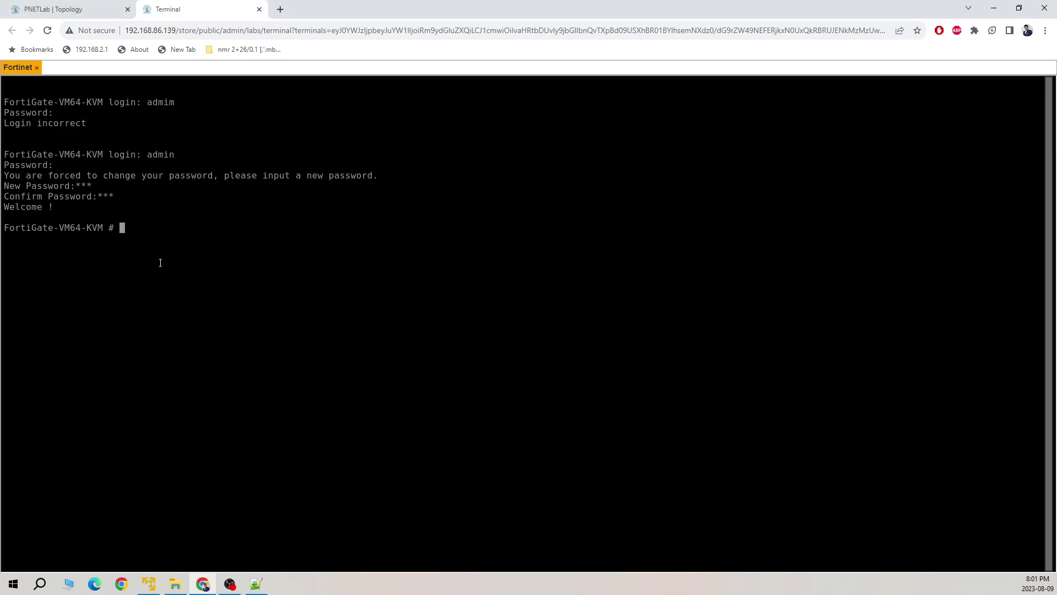
type("get system sta")
key("Tab")
key("ctrl+w")
key("BackSpace")
type("status")
key("Return")
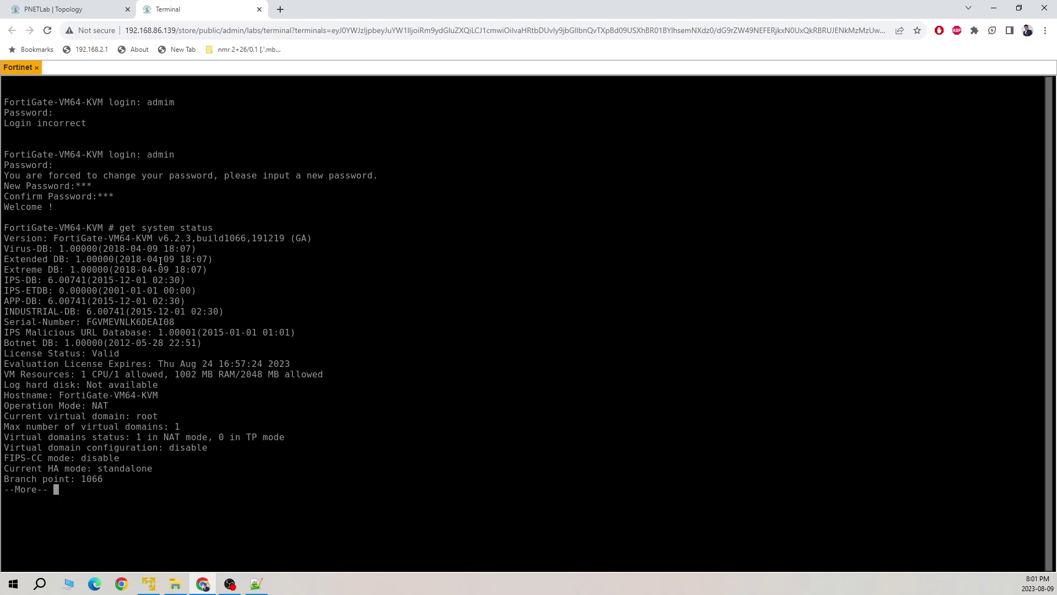
key("space")
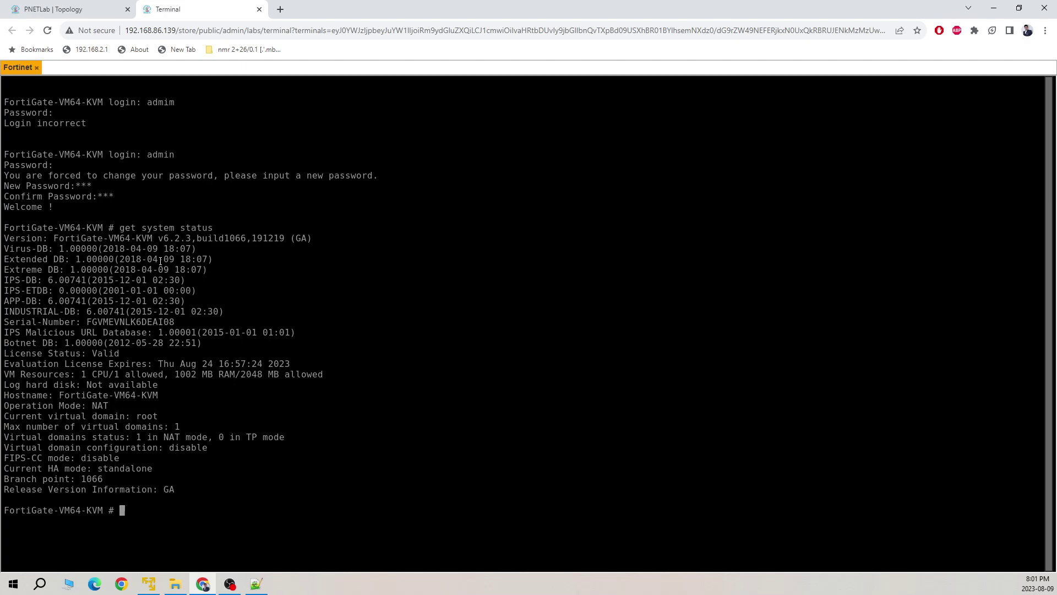
- Query the options available after get system status, and run the command again through the end of its output
key("Up")
key("question")
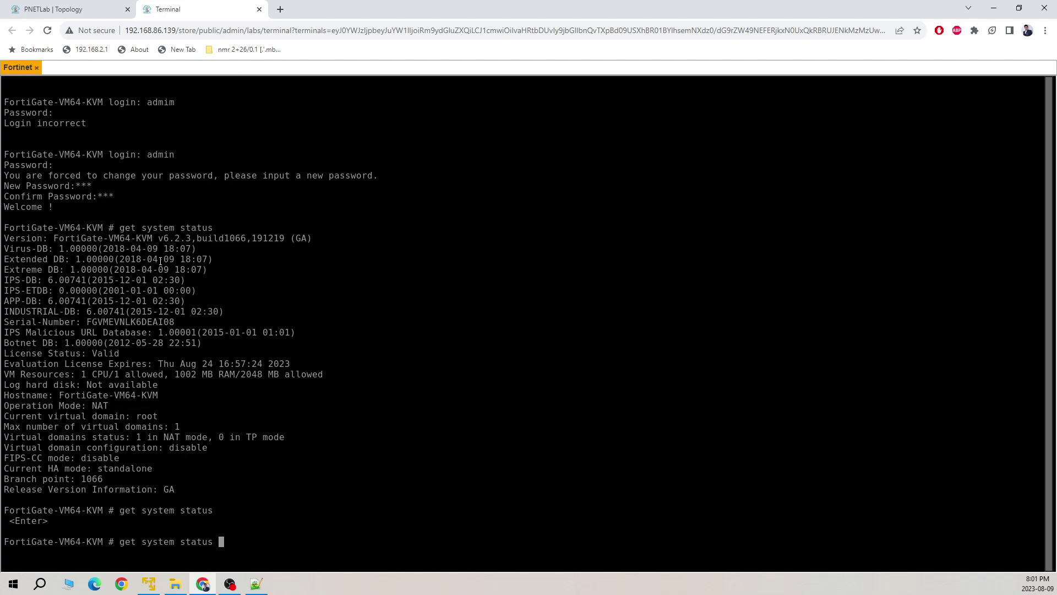
key("Return")
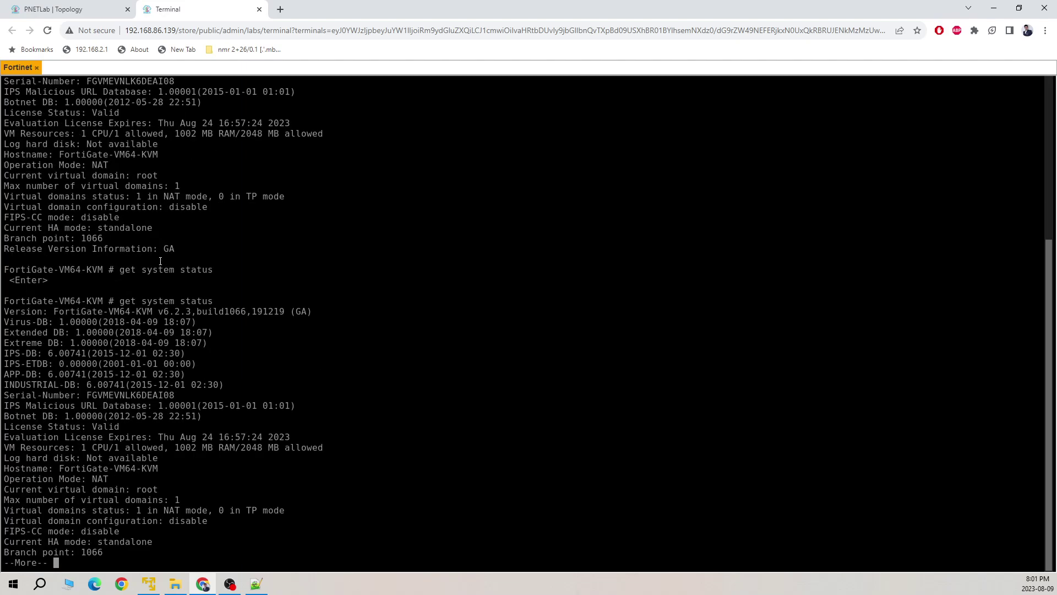
key("space")
- List the firewall's interfaces with get system inter and highlight the IP address of port1
key("Up")
key("BackSpace")
key("BackSpace")
key("BackSpace")
key("BackSpace")
key("BackSpace")
key("BackSpace")
type("inter")
key("Return")
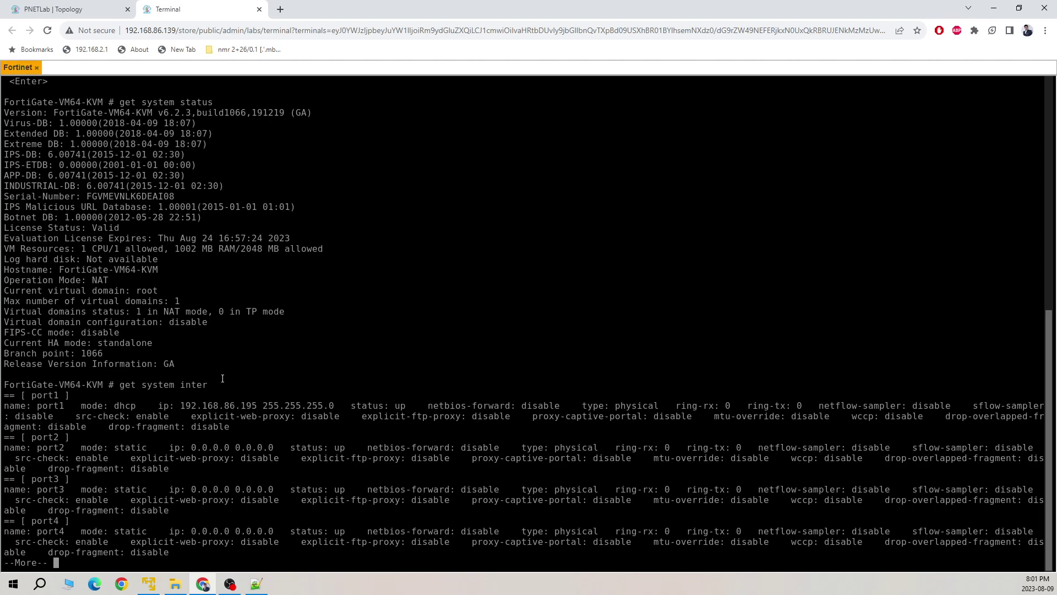
left_click_drag(261, 406, 186, 404)
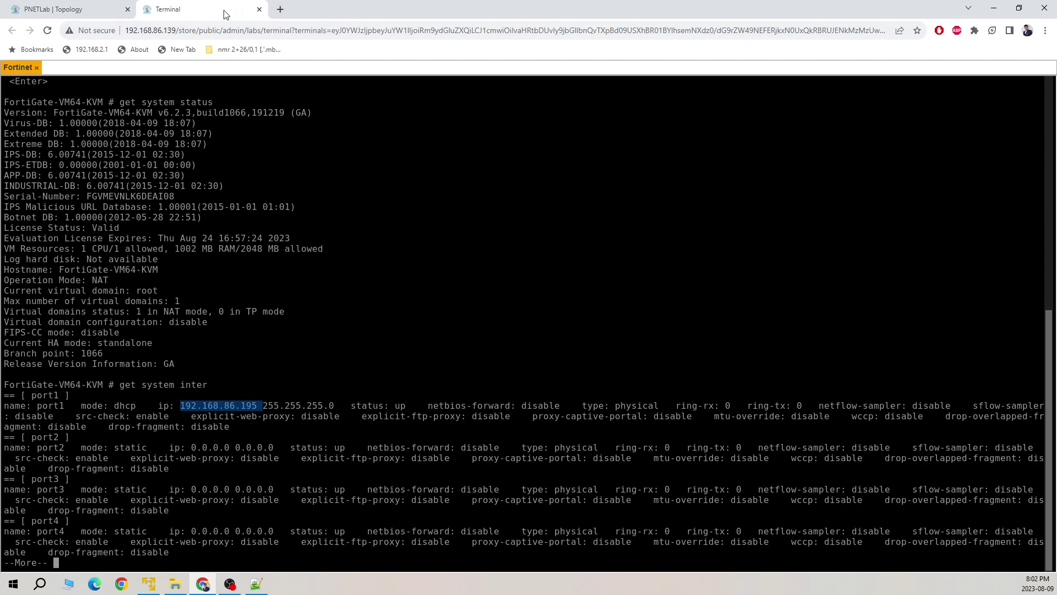
- Open the firewall's web interface at 192.168.86.195 in a new browser tab
left_click(281, 9)
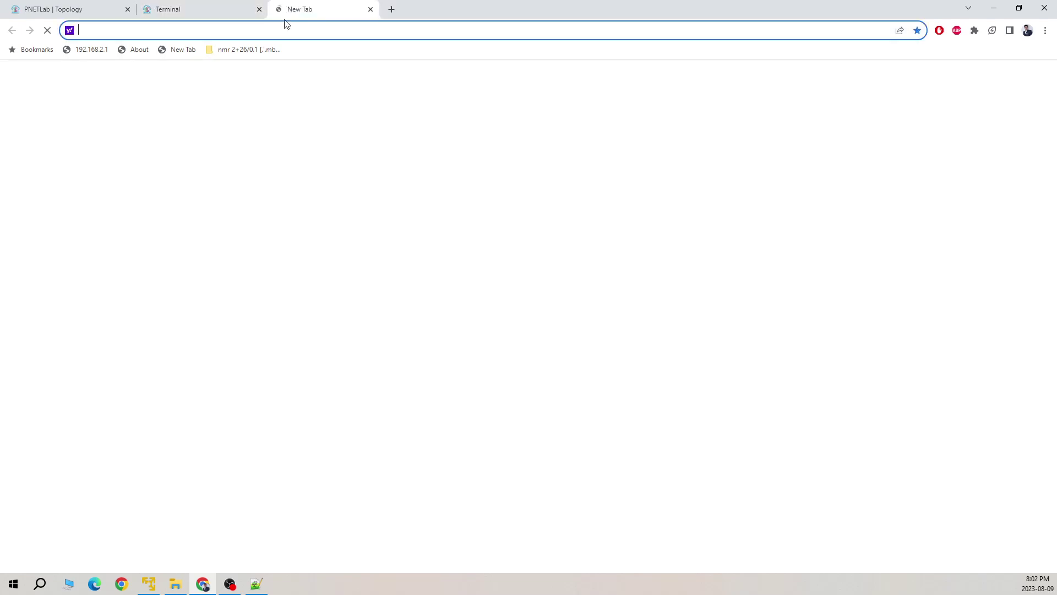
type("192")
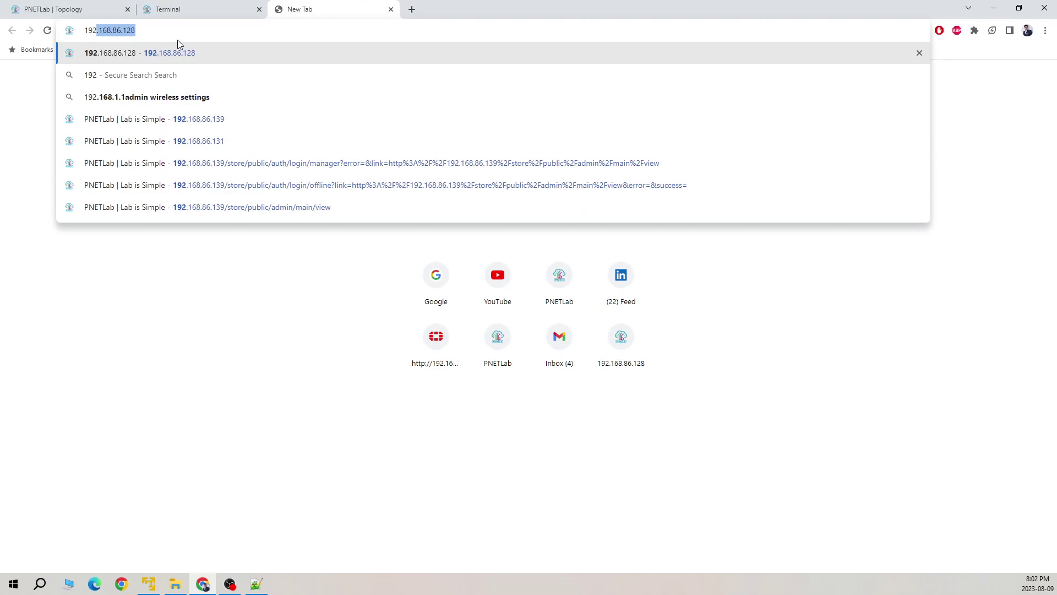
type(".168.86.12")
key("BackSpace")
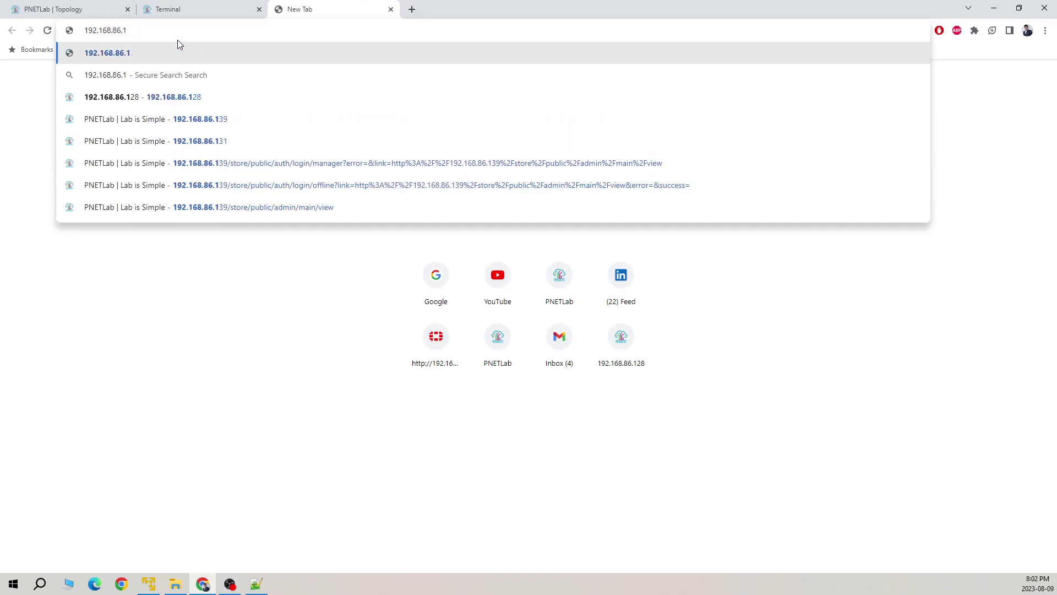
type("95")
key("Return")
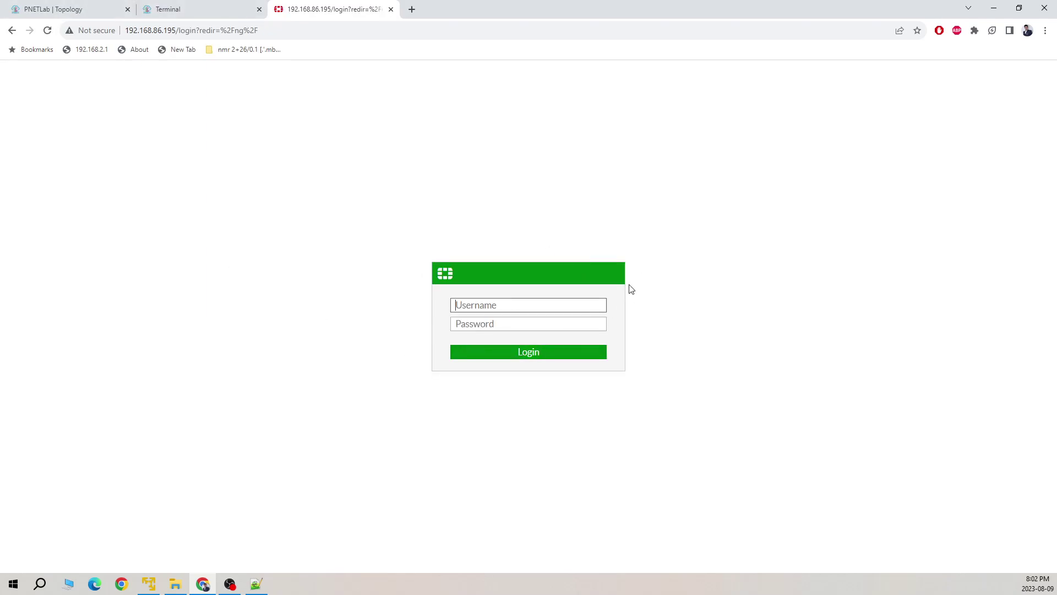
- Log in to the FortiGate web interface as admin with the account password
type("admin")
key("Tab")
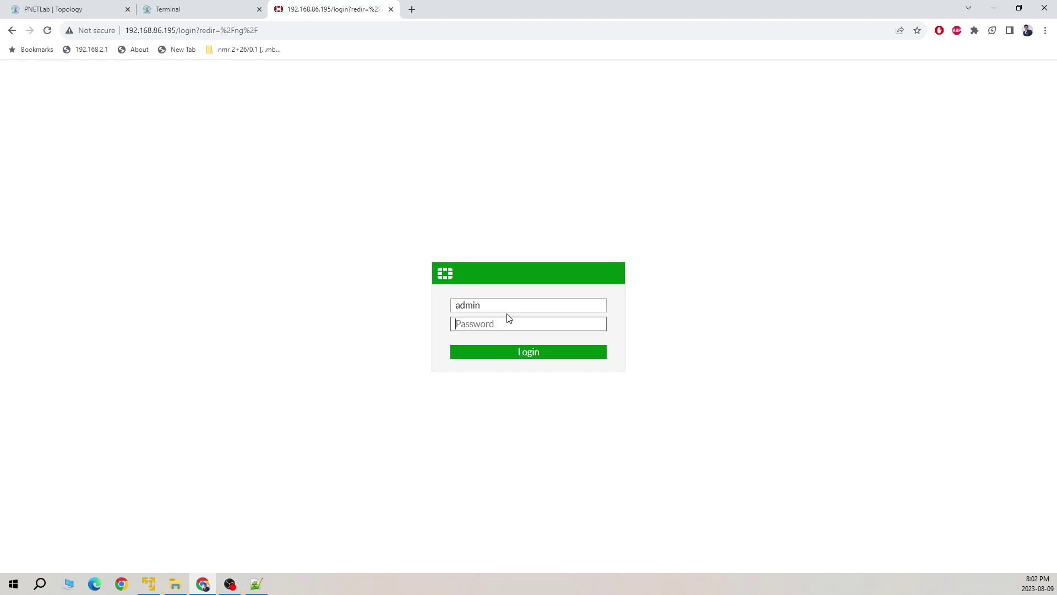
type("•••")
key("Return")
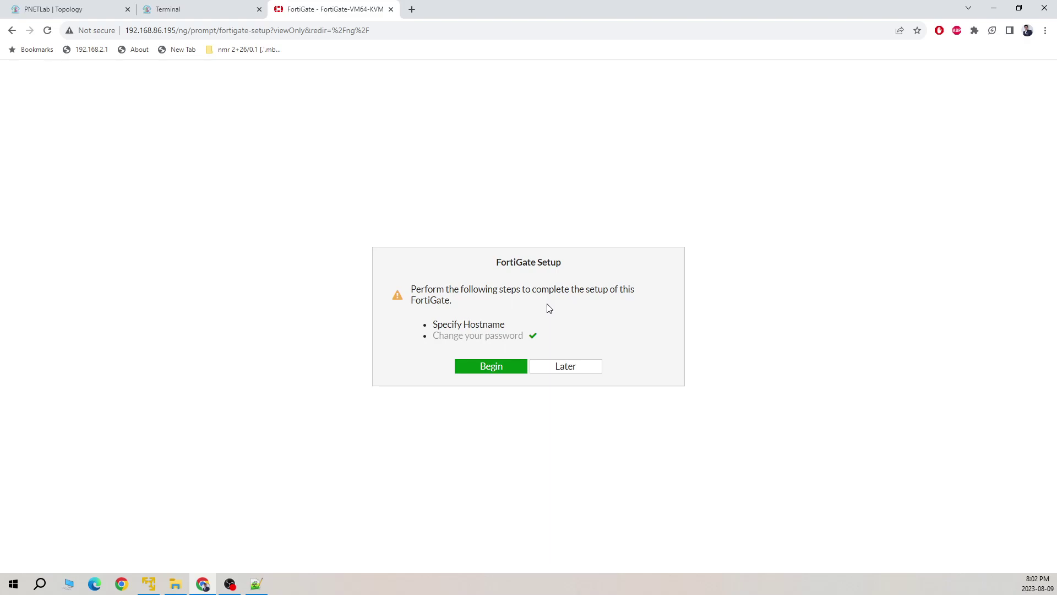
- Begin the FortiGate setup and set the hostname to HQ-FW
left_click(504, 366)
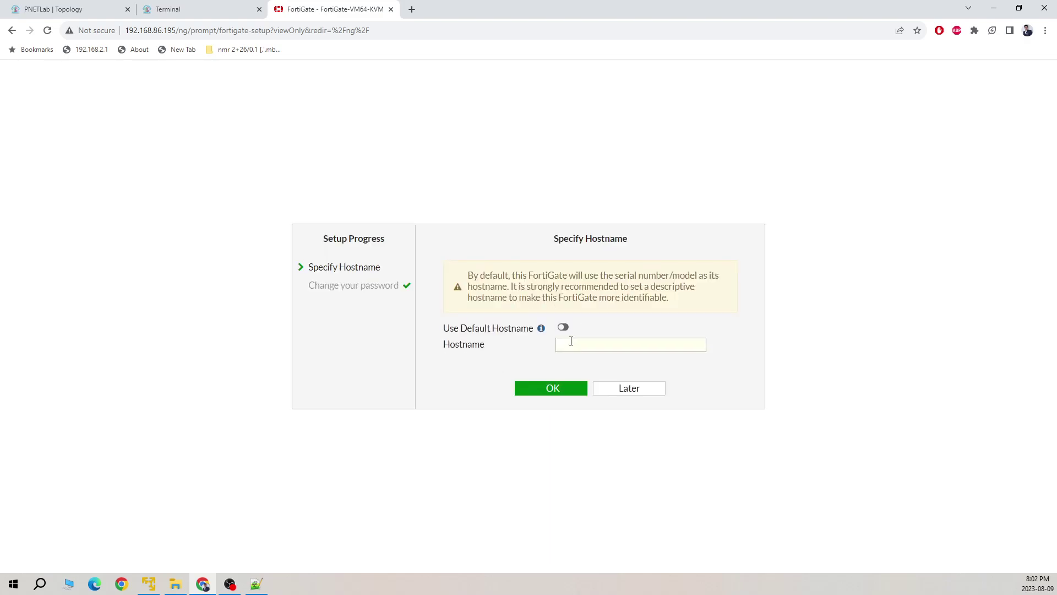
left_click(573, 342)
left_click(555, 395)
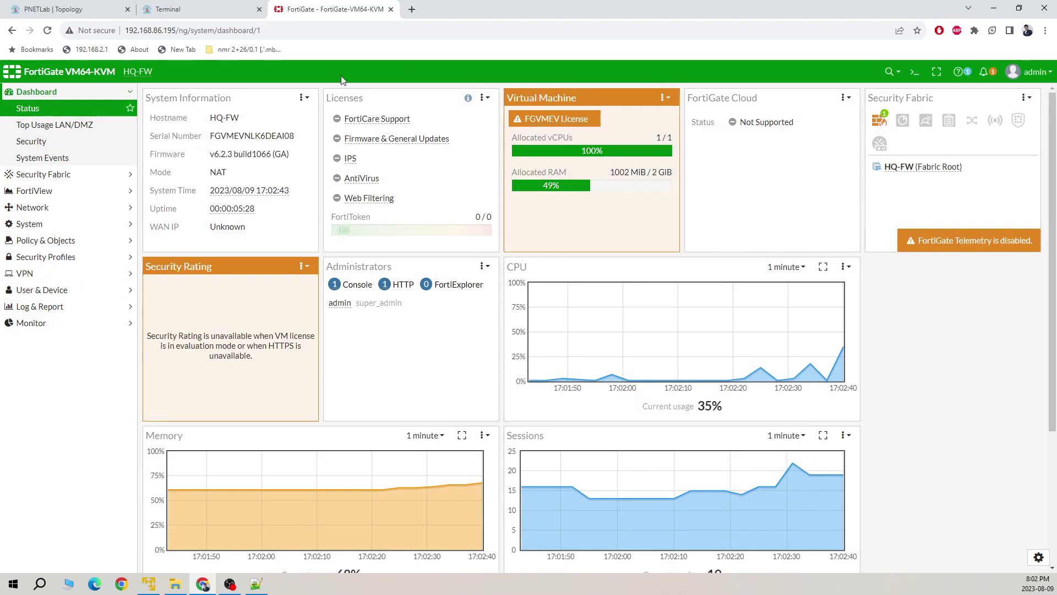
- Close the Fortinet console session and its browser tab, and return to the lab topology
left_click(172, 12)
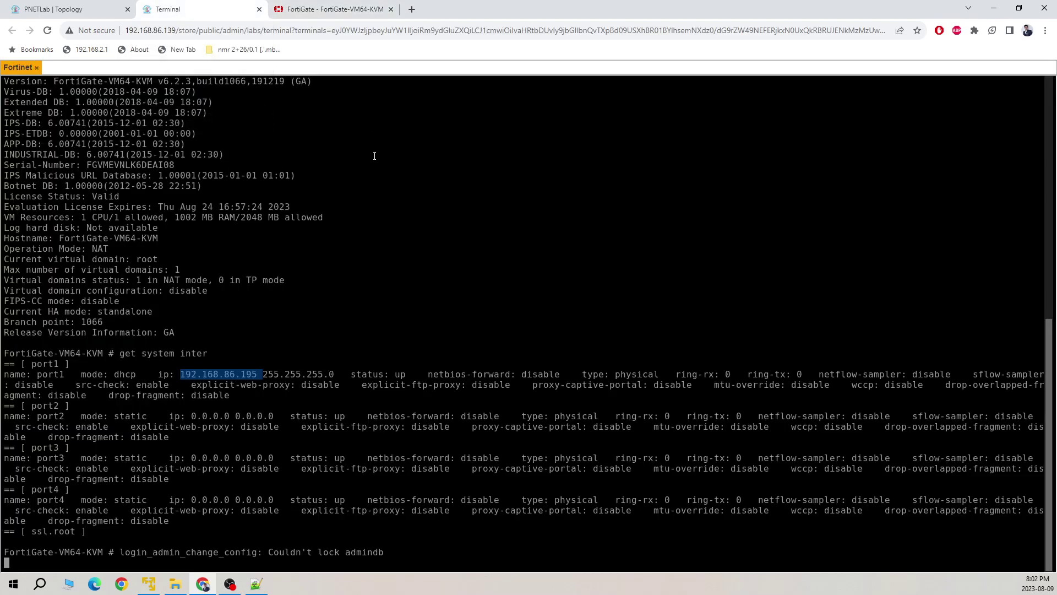
left_click(38, 69)
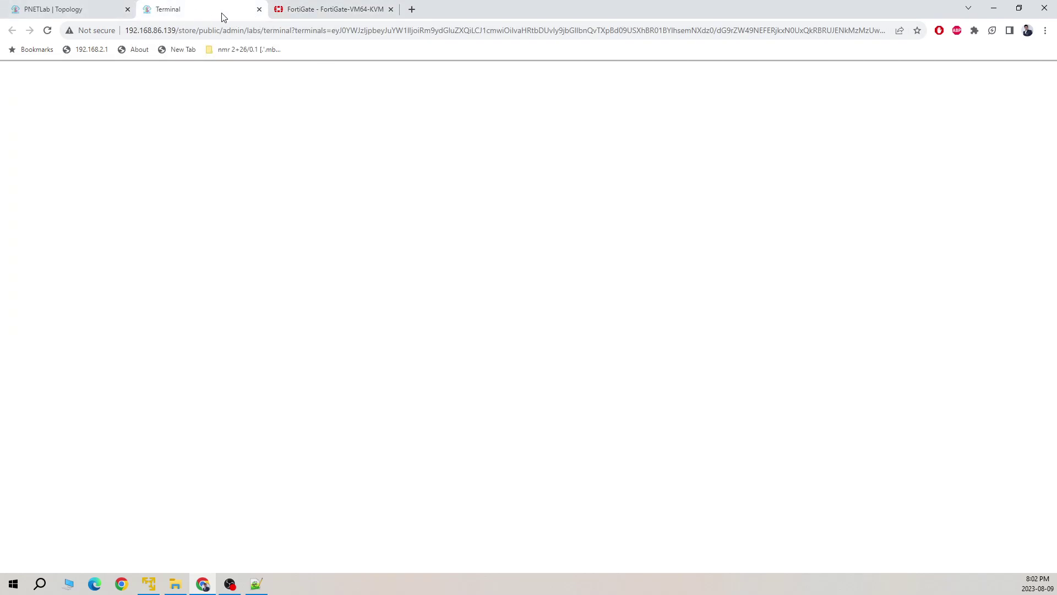
left_click(259, 10)
left_click(66, 10)
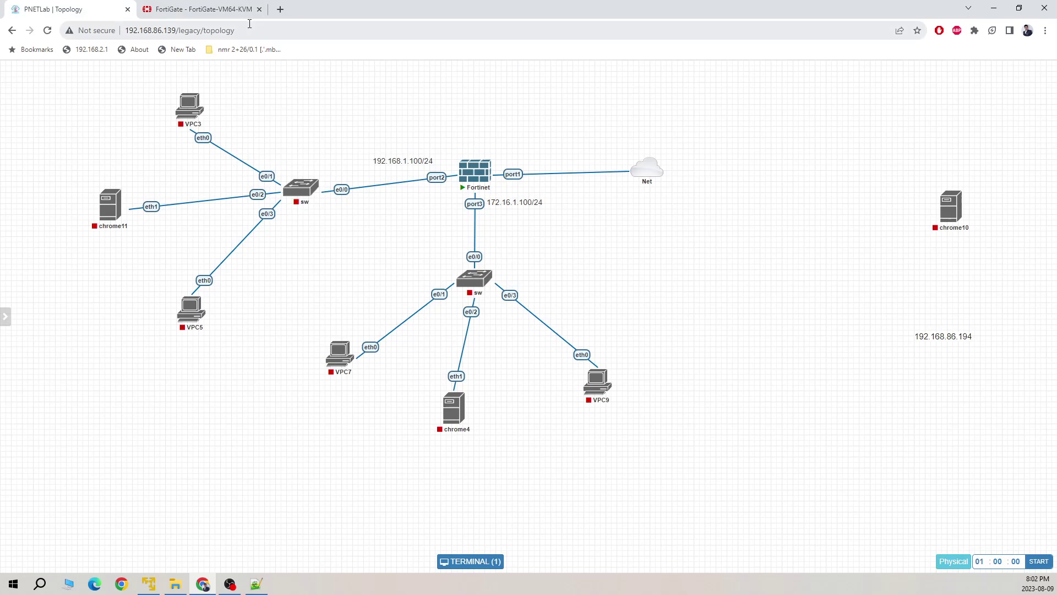
- Return to the FortiGate web interface and view its list of network interfaces
left_click(218, 10)
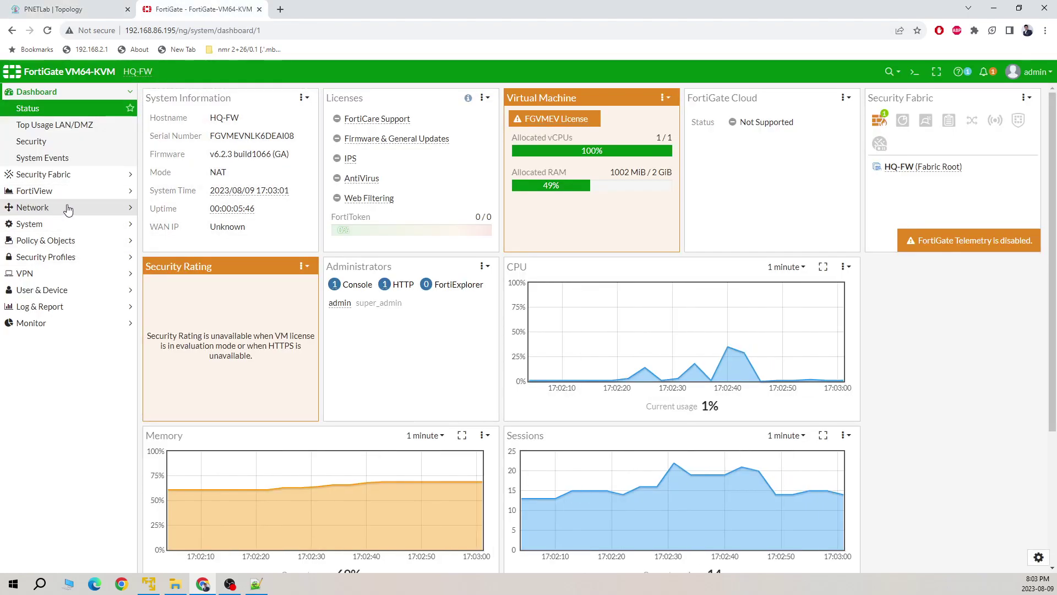
left_click(123, 210)
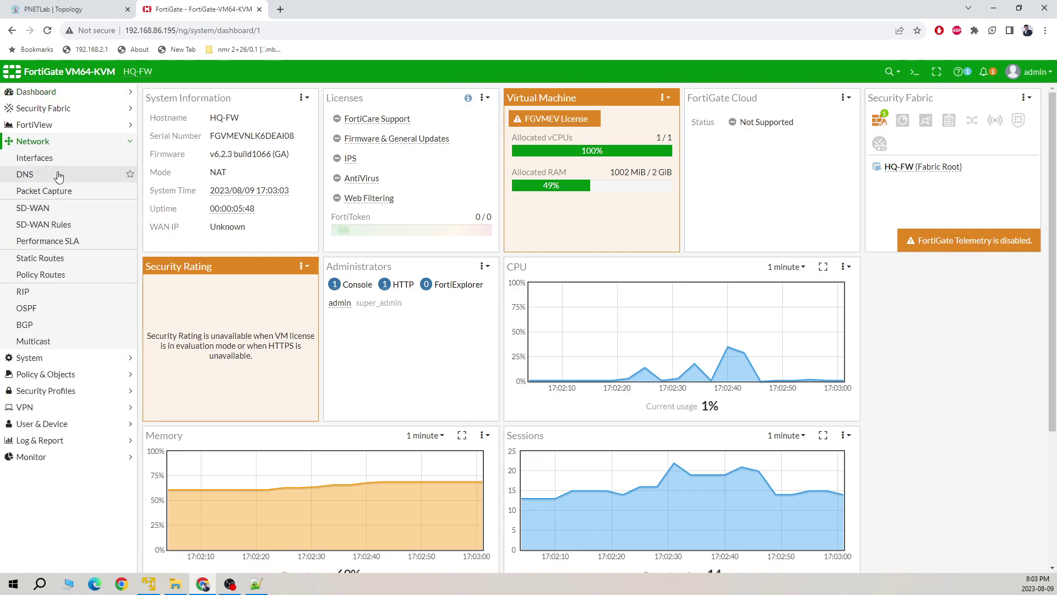
left_click(52, 159)
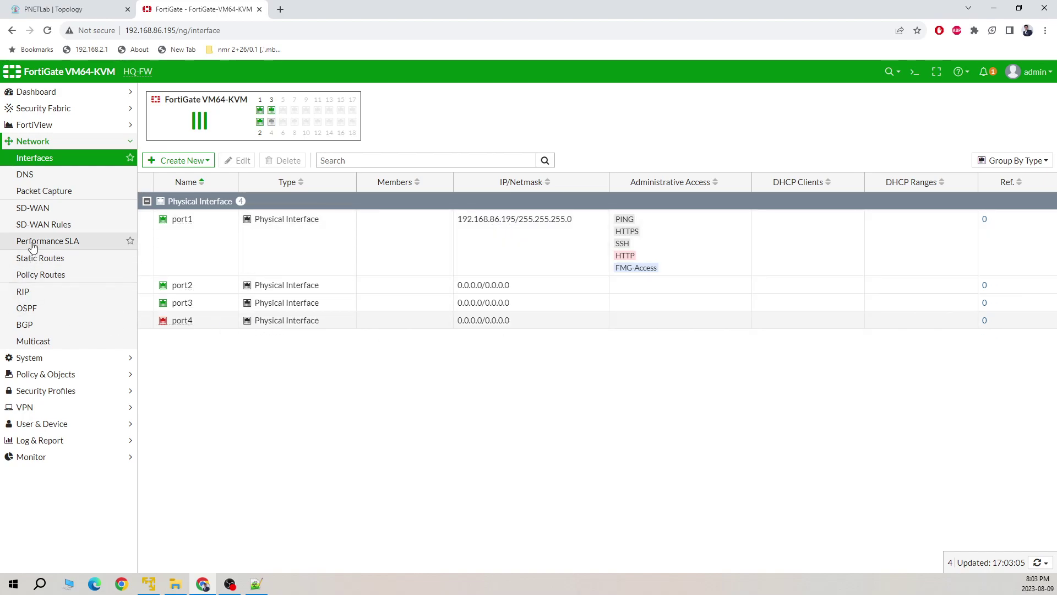
- View the firewall's list of IPv4 policies
left_click(122, 145)
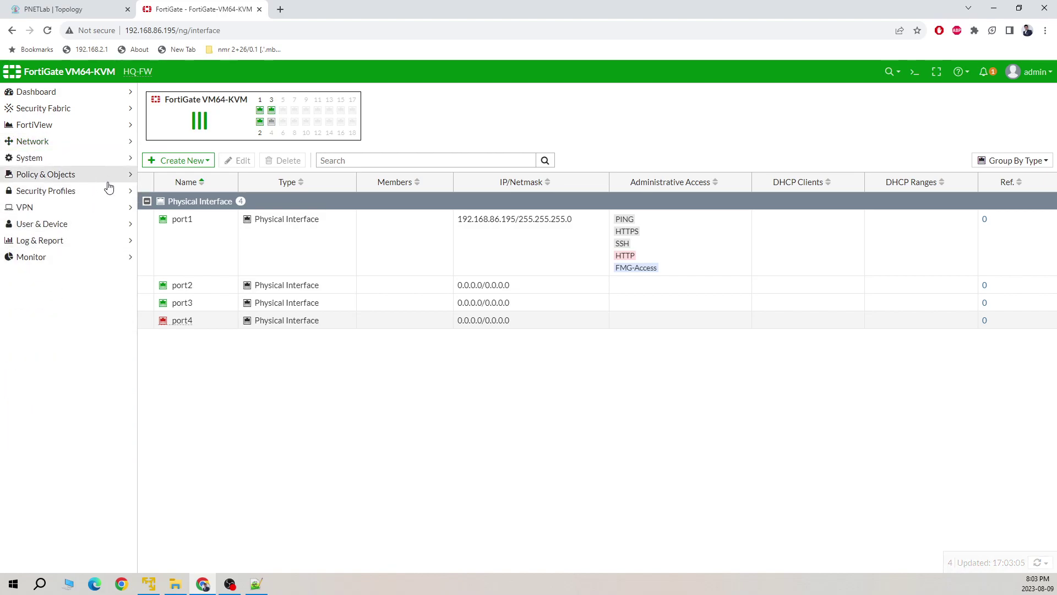
left_click(127, 176)
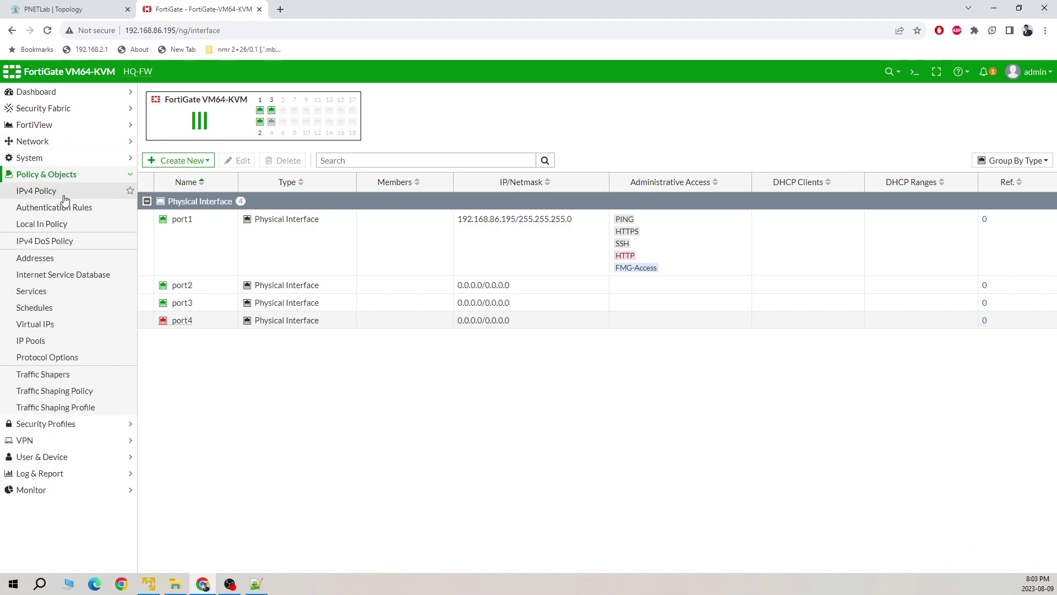
left_click(70, 195)
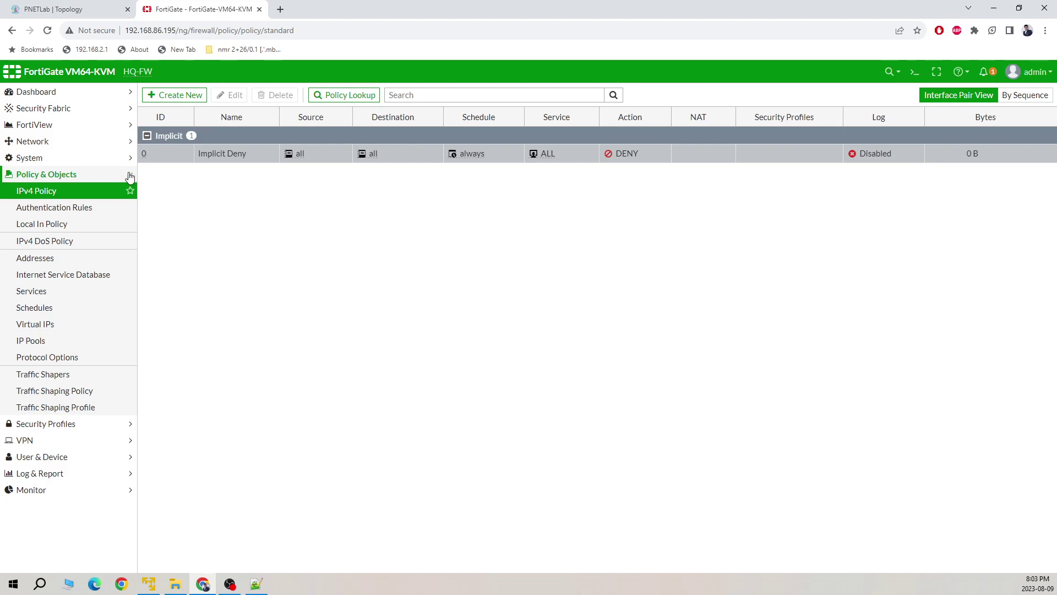
- View the firewall's address objects and browse the AntiVirus, Web Filter, DNS Filter, Application Control and Intrusion Prevention profiles
left_click(53, 258)
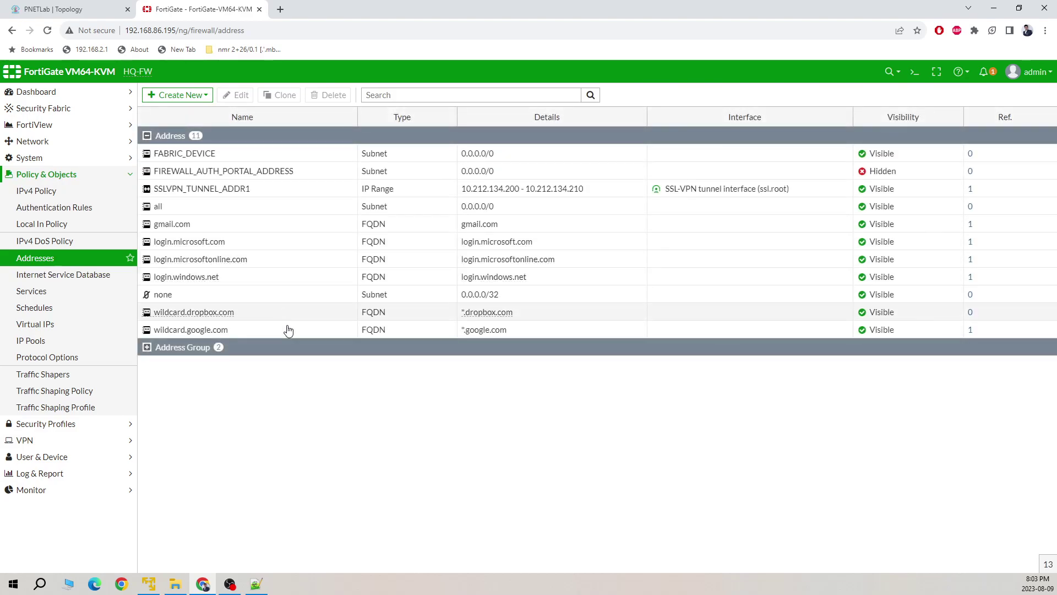
left_click(113, 424)
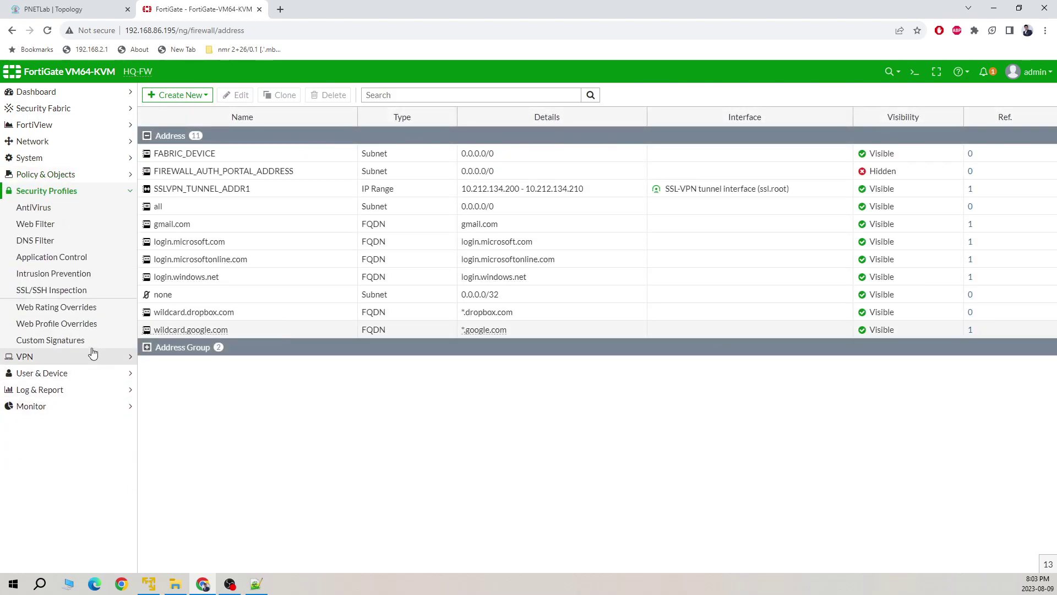
left_click(66, 208)
left_click(66, 225)
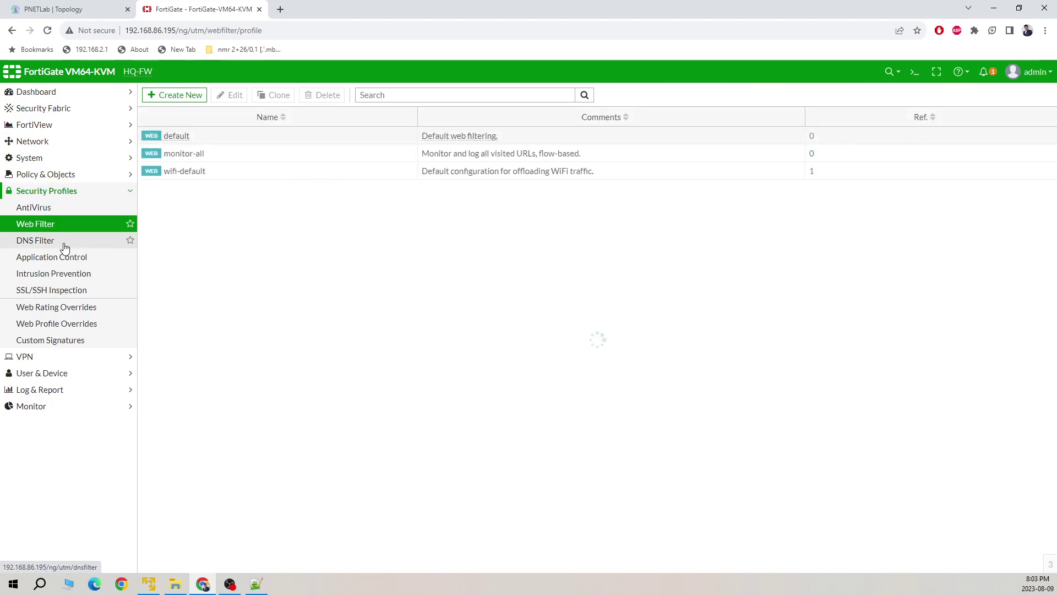
left_click(65, 246)
left_click(75, 258)
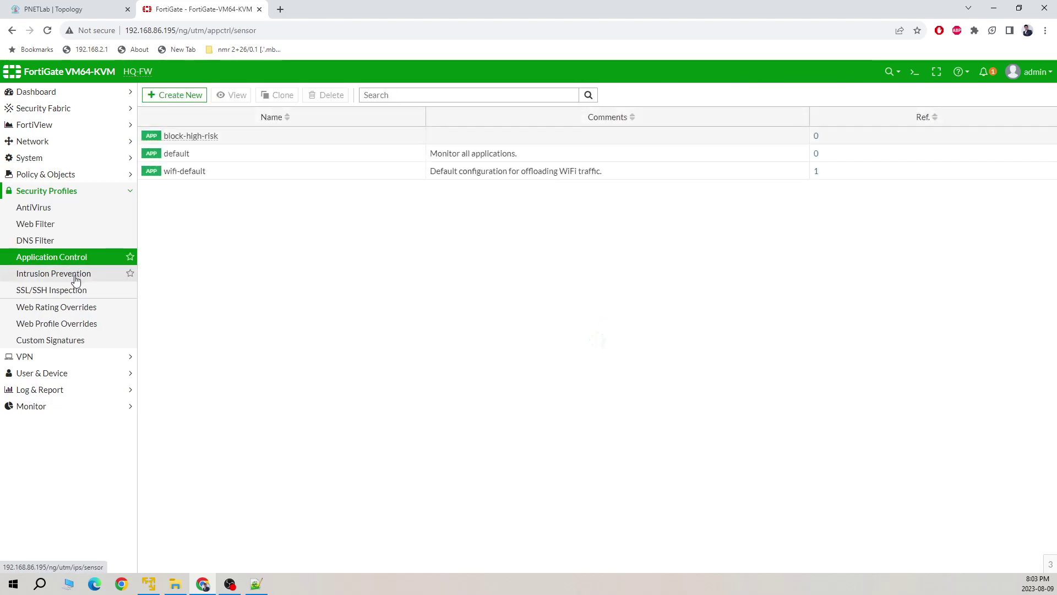
left_click(77, 274)
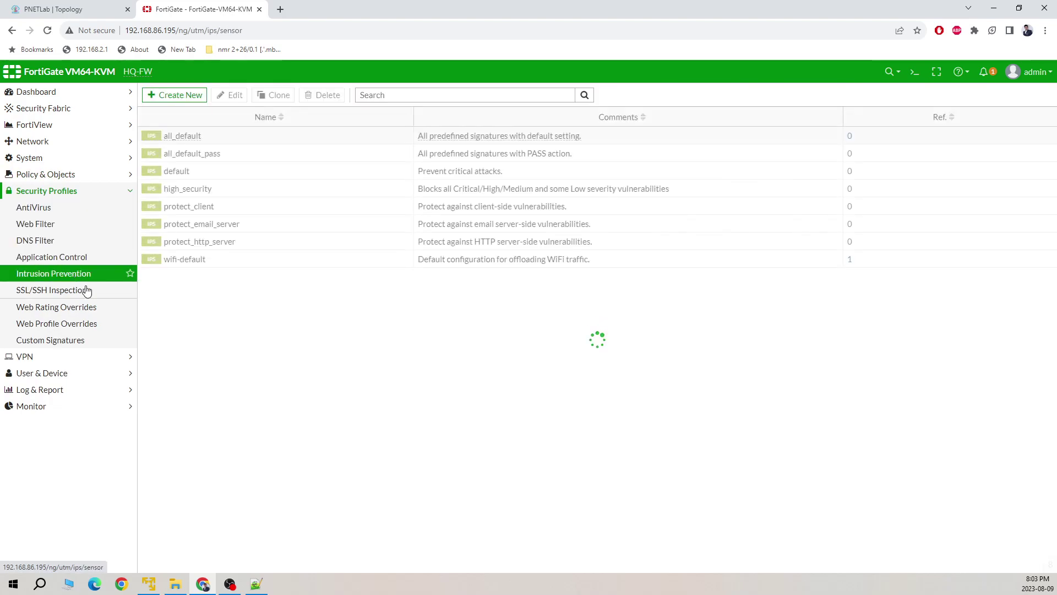
- Look through the VPN section and view the list of IPsec tunnels
left_click(118, 191)
left_click(120, 214)
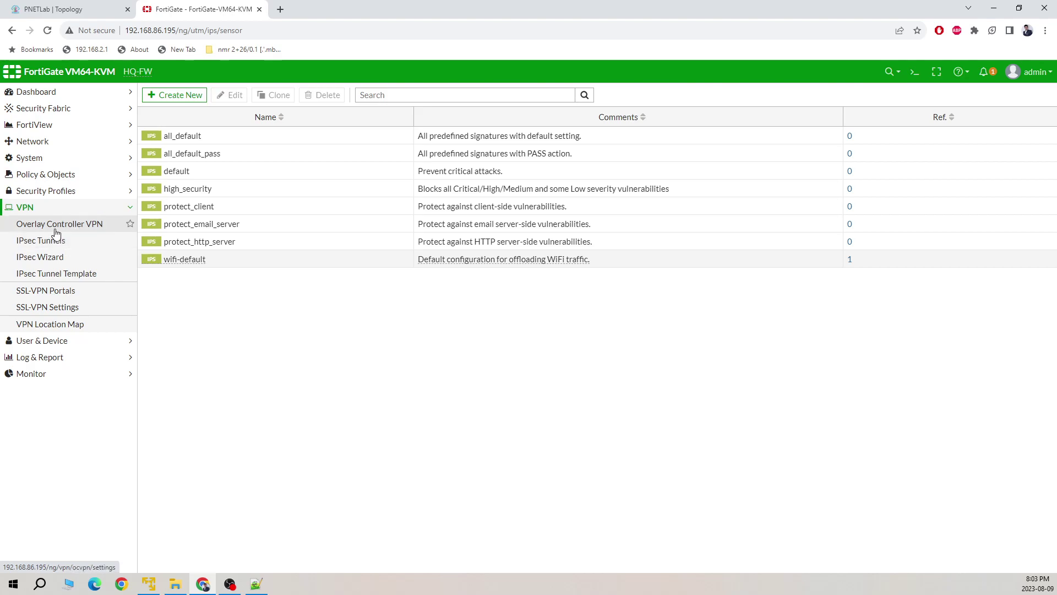
left_click(76, 229)
left_click(45, 246)
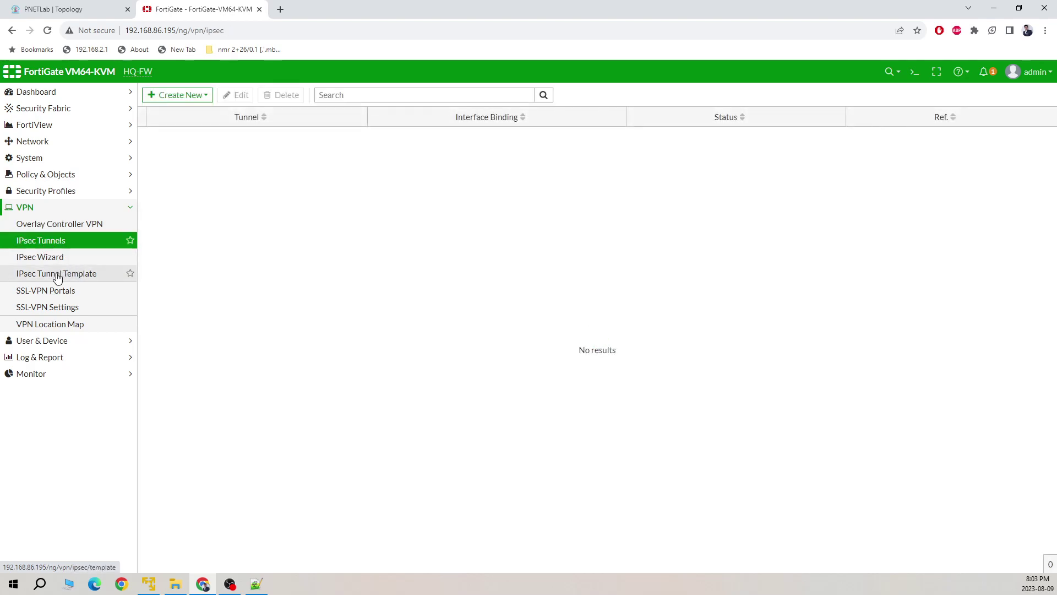
left_click(124, 210)
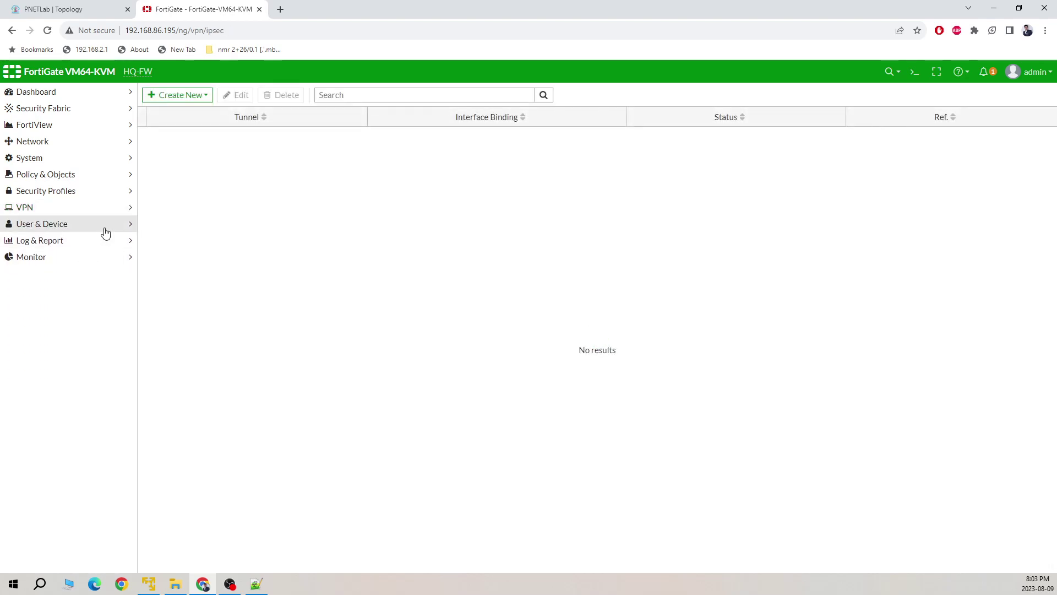
- Browse the Forward Traffic, Local Traffic, AntiVirus, Web Filter and SSL logs
left_click(120, 245)
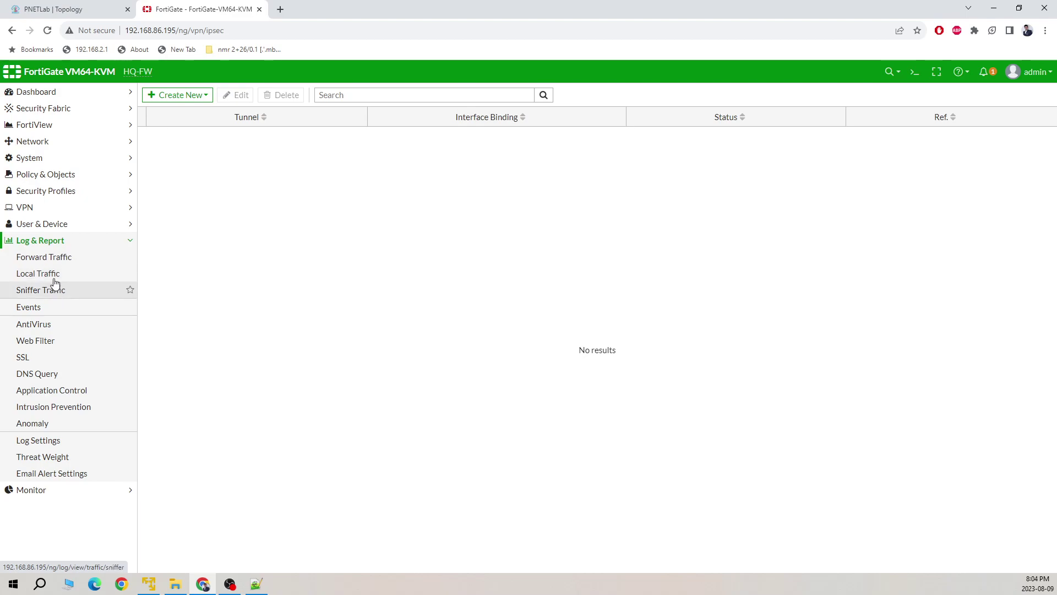
left_click(68, 262)
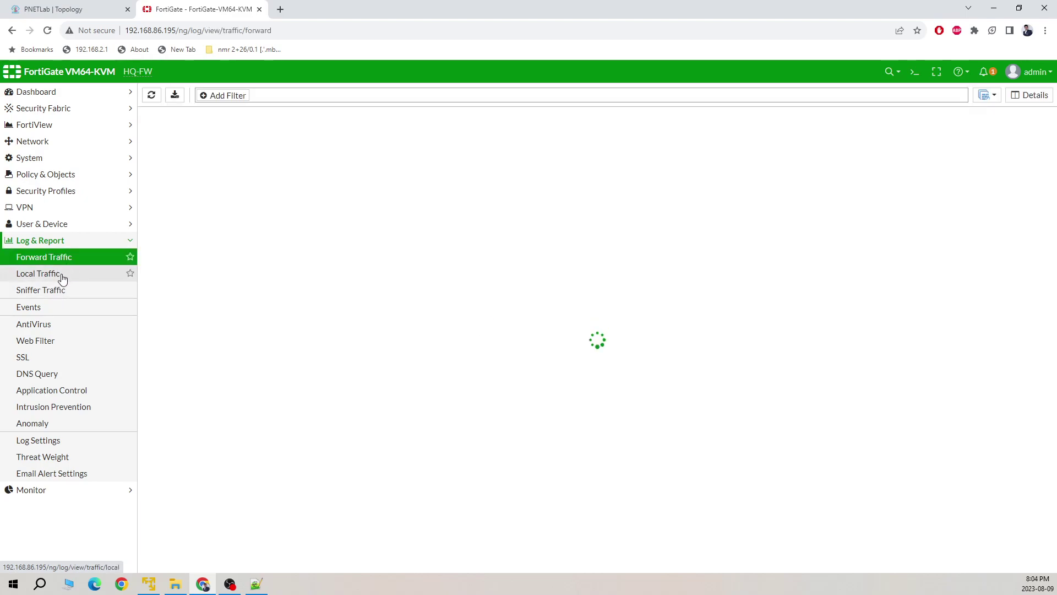
left_click(60, 276)
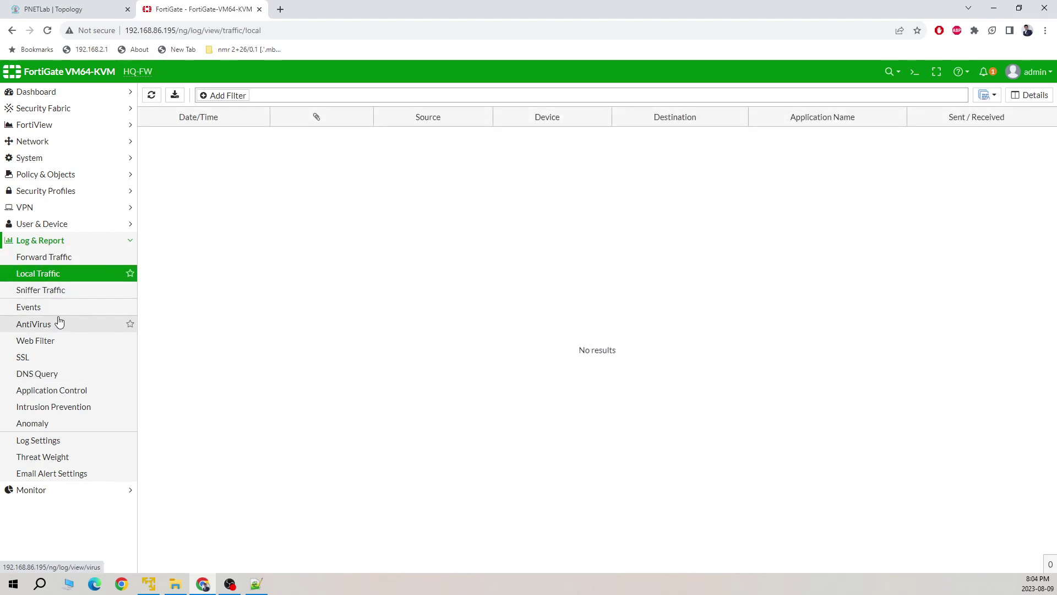
left_click(60, 323)
left_click(60, 341)
left_click(57, 358)
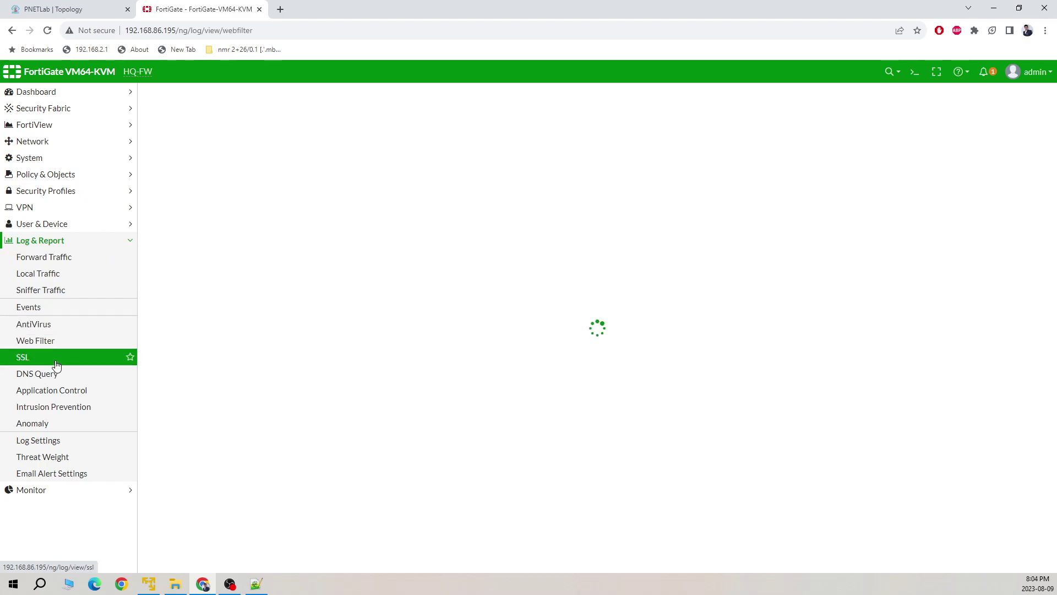
left_click(116, 241)
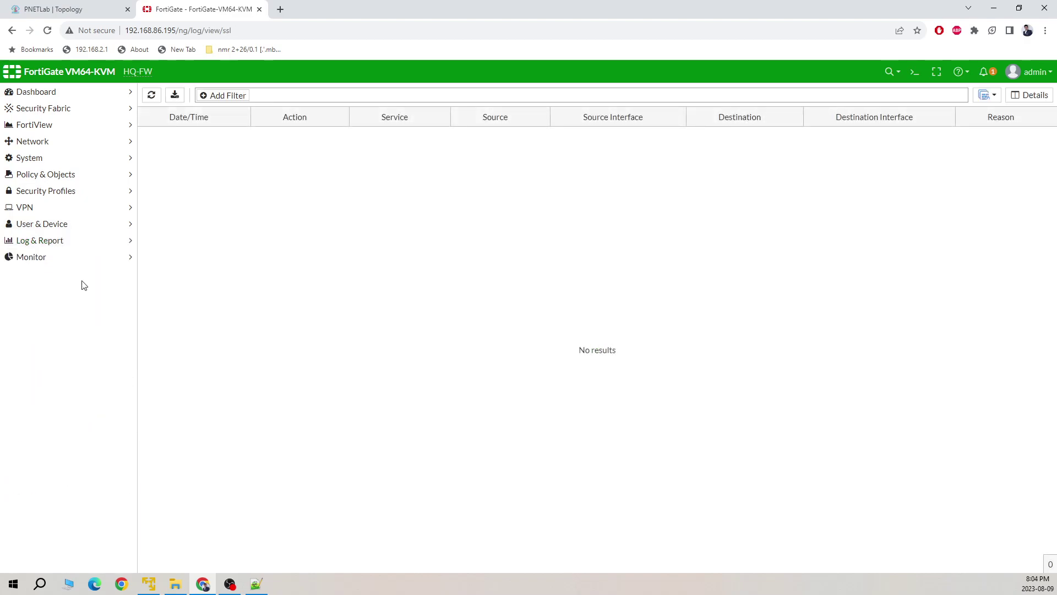
- View the firewall's routing table in the Routing Monitor and compare it with the PNETLab topology
left_click(116, 262)
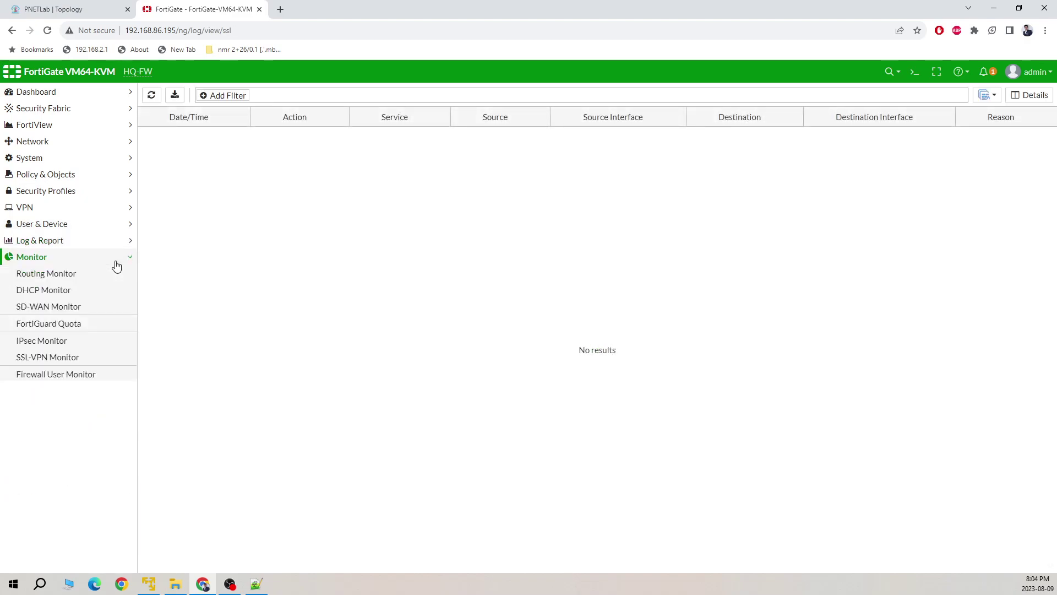
left_click(73, 277)
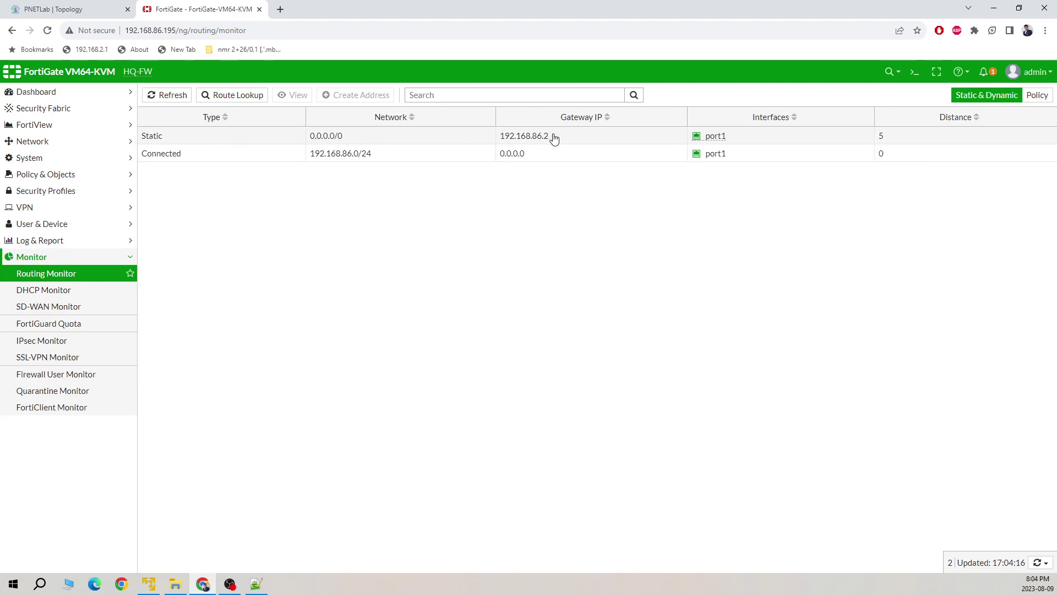
left_click(88, 11)
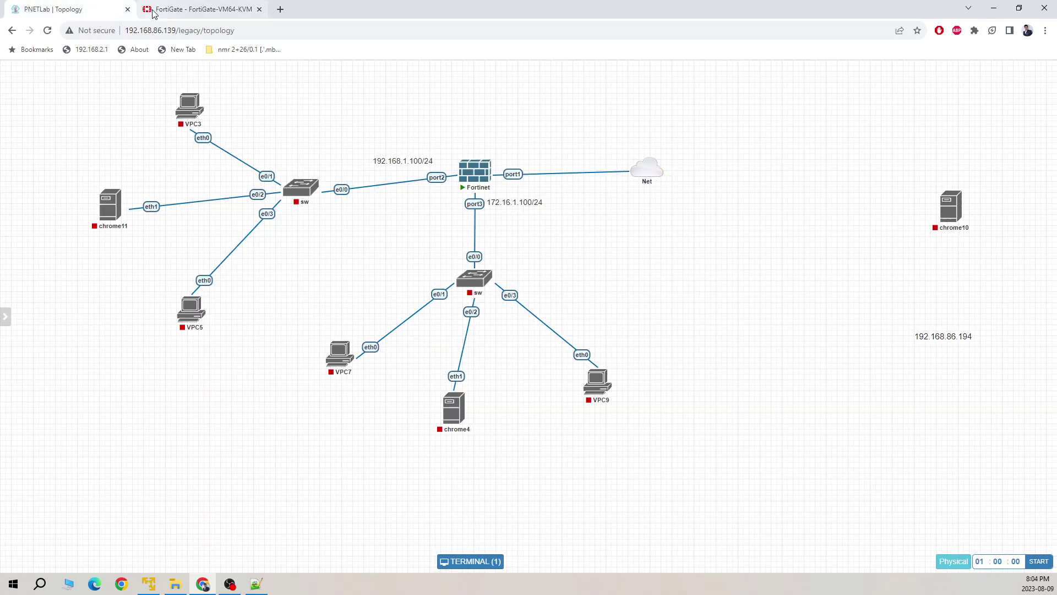
left_click(181, 10)
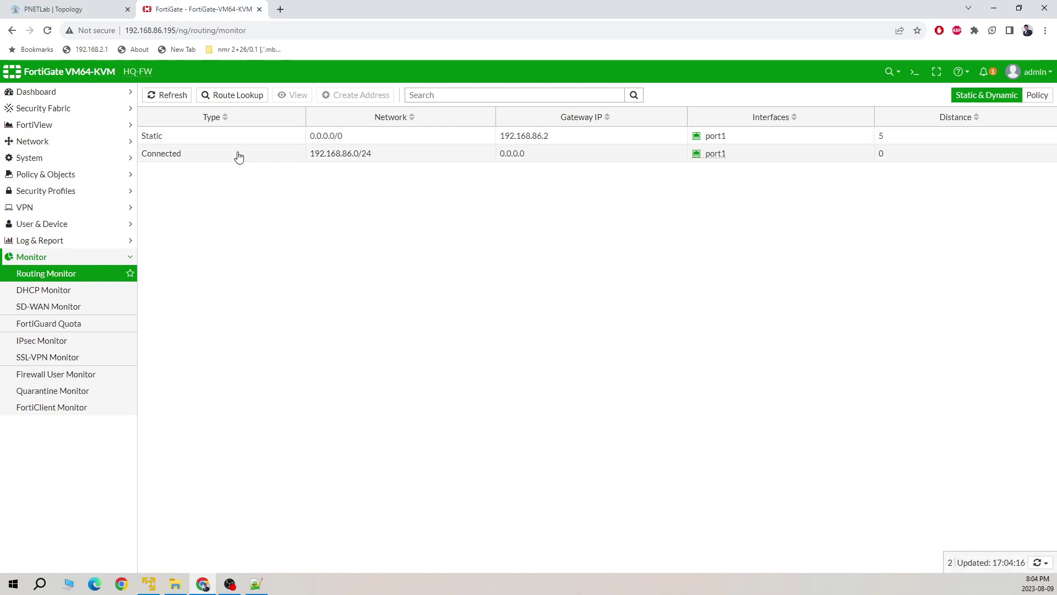
- Look through the dashboard options, view all FortiView sessions, and check the available Security Fabric pages
left_click(127, 93)
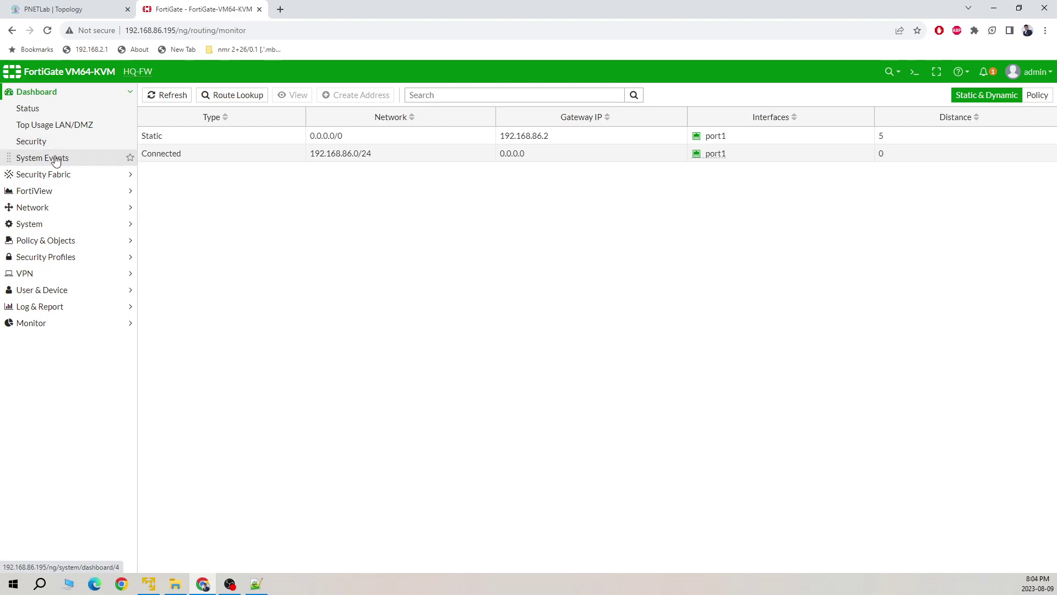
left_click(125, 191)
left_click(48, 225)
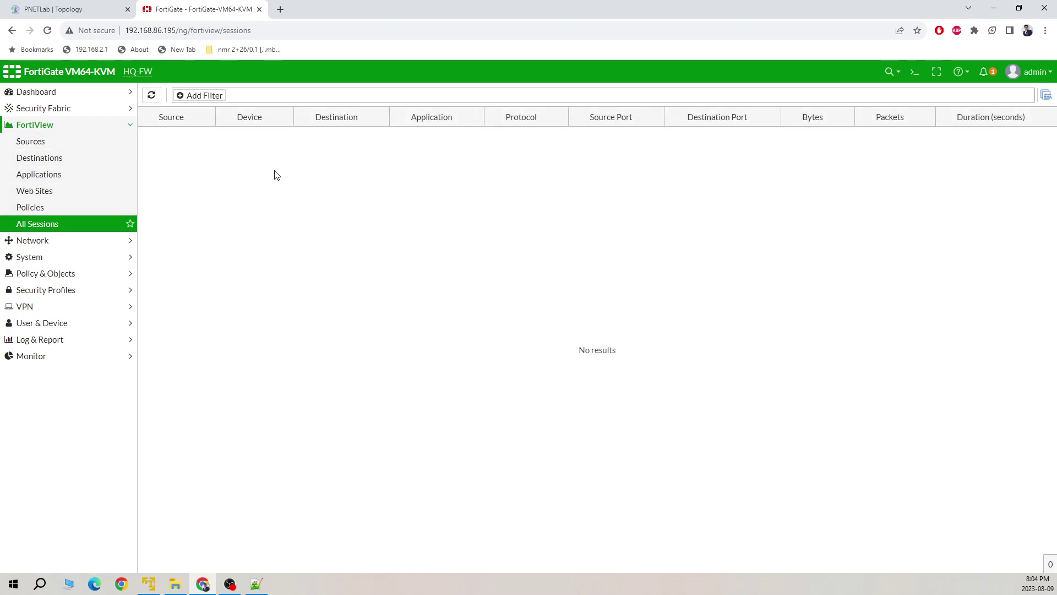
left_click(129, 126)
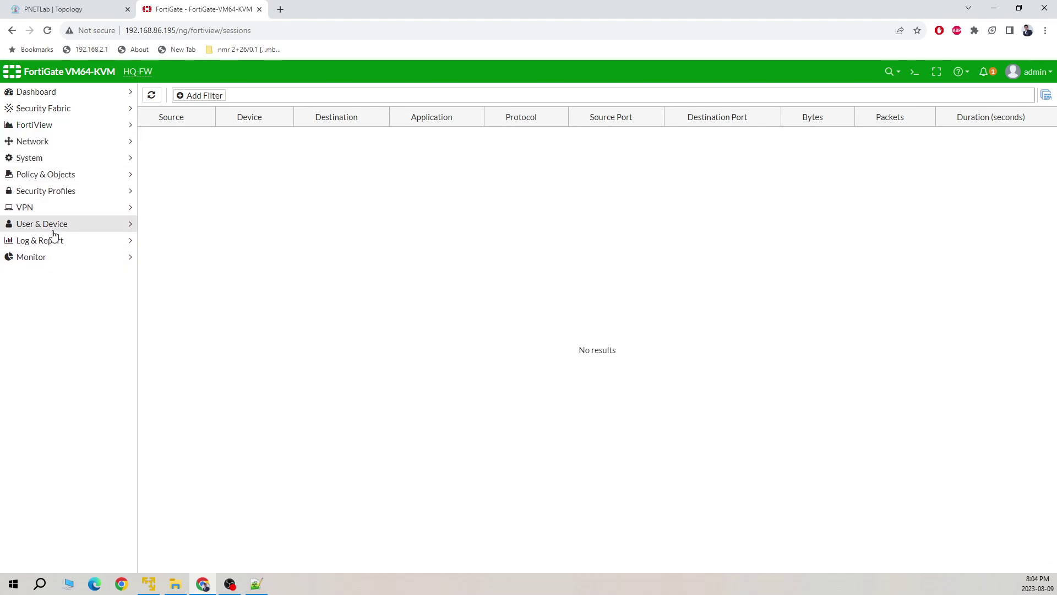
left_click(125, 113)
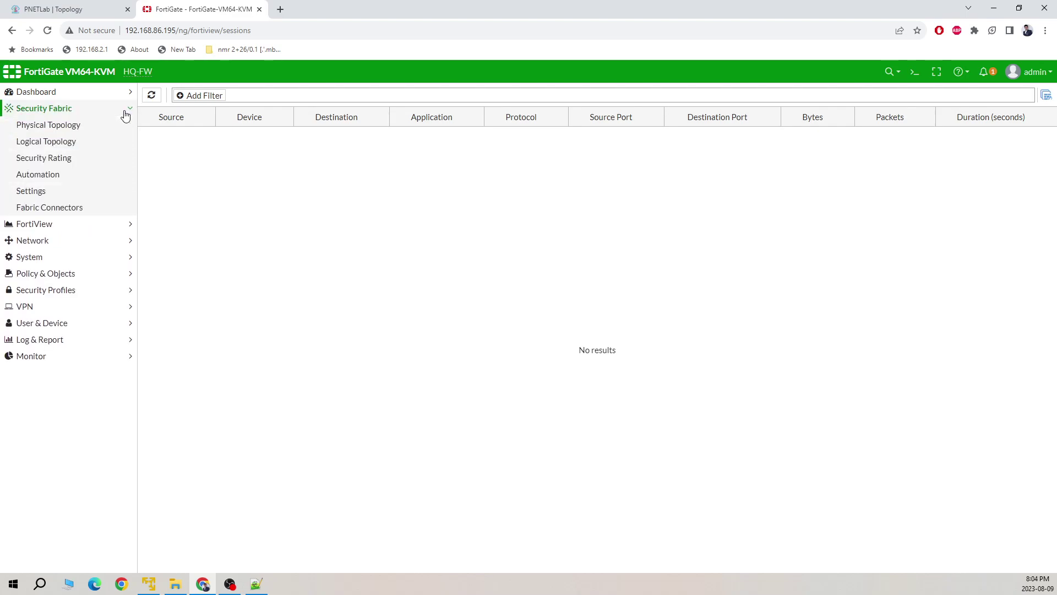
left_click(125, 112)
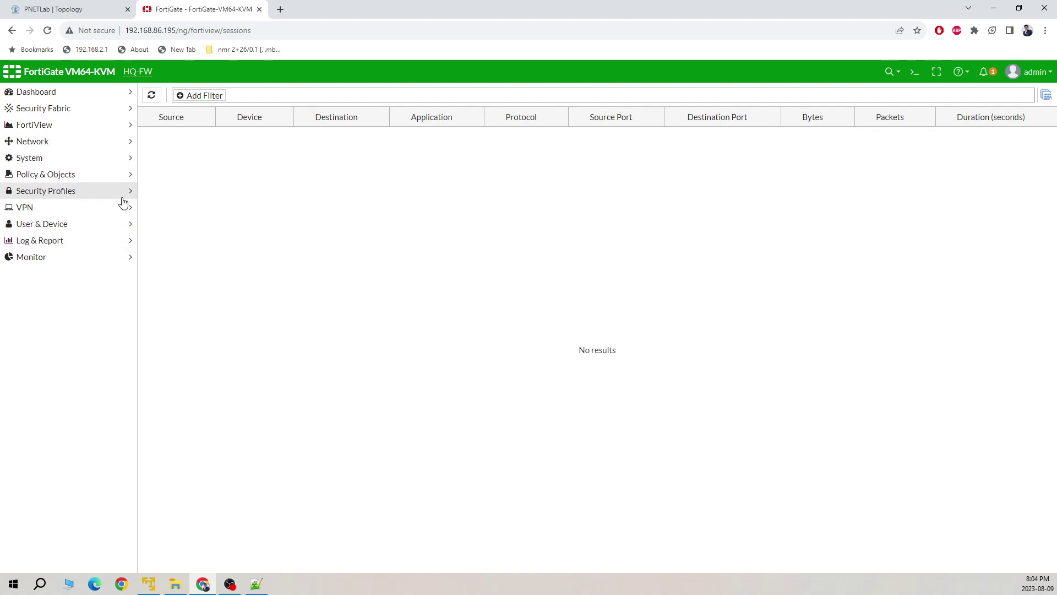
- Open the system settings and review the host name, system time and administration settings
left_click(130, 161)
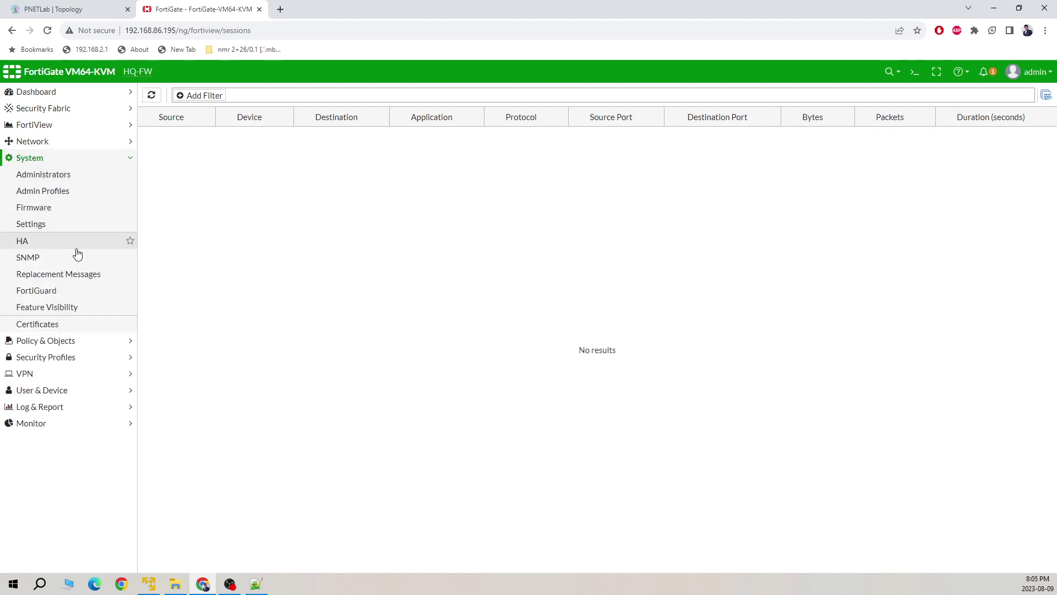
left_click(62, 226)
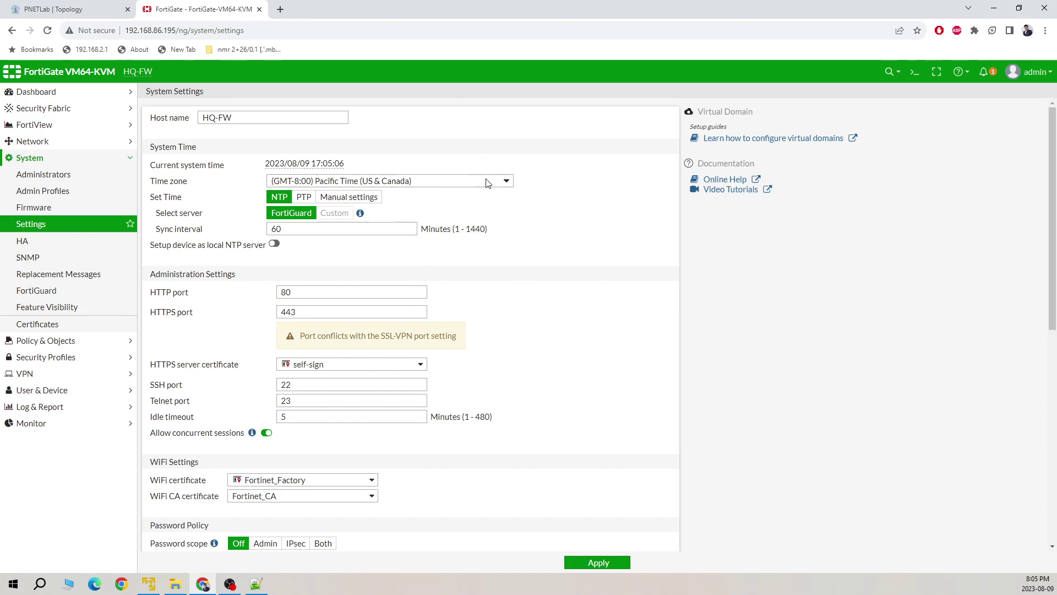
left_click(248, 119)
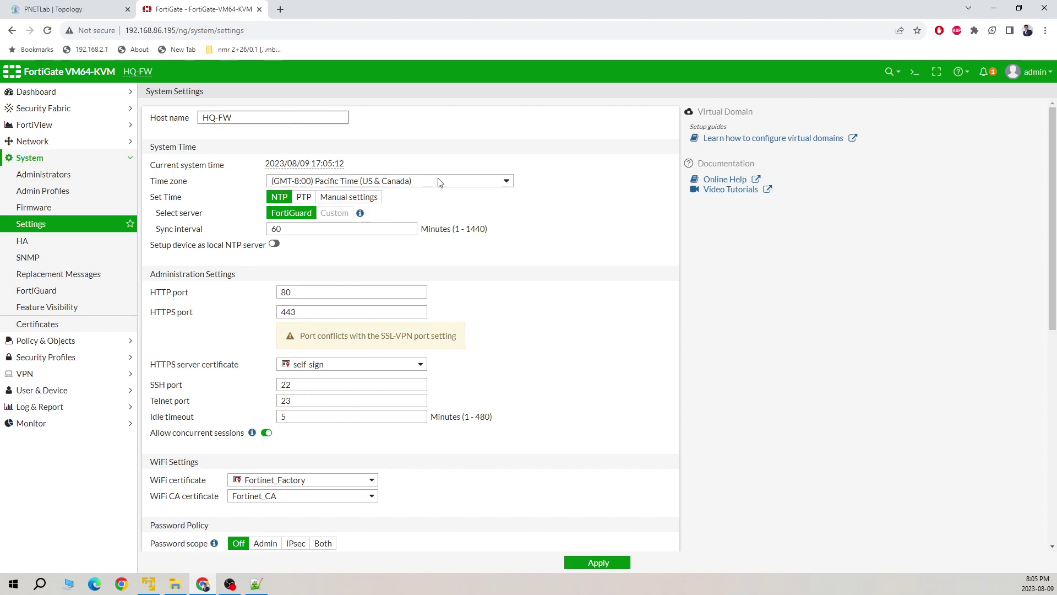
scroll(351, 255, "down", 1)
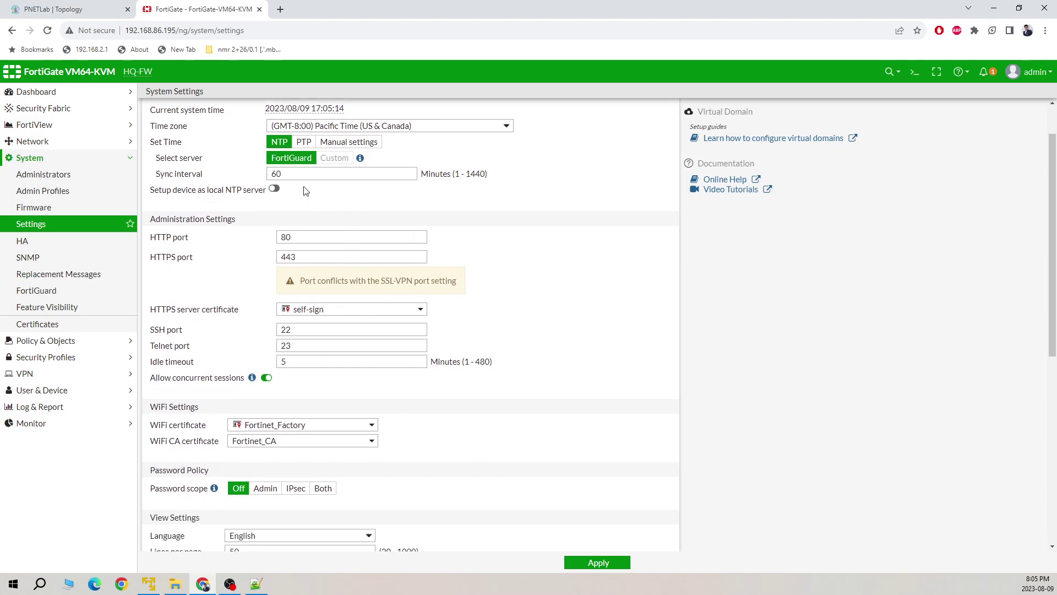
left_click(326, 177)
left_click(532, 204)
scroll(461, 238, "down", 2)
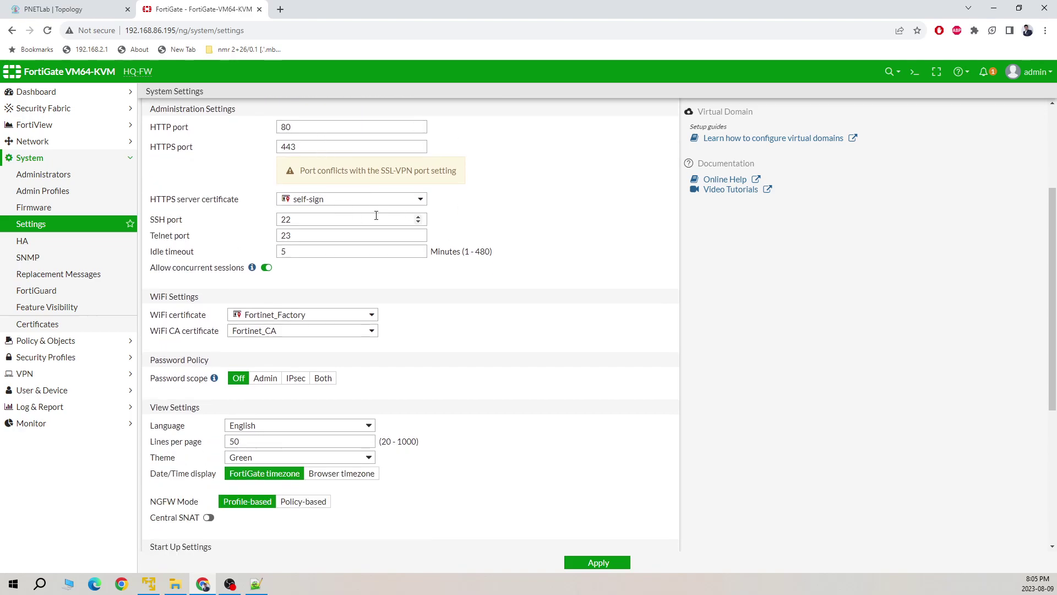
scroll(350, 233, "down", 1)
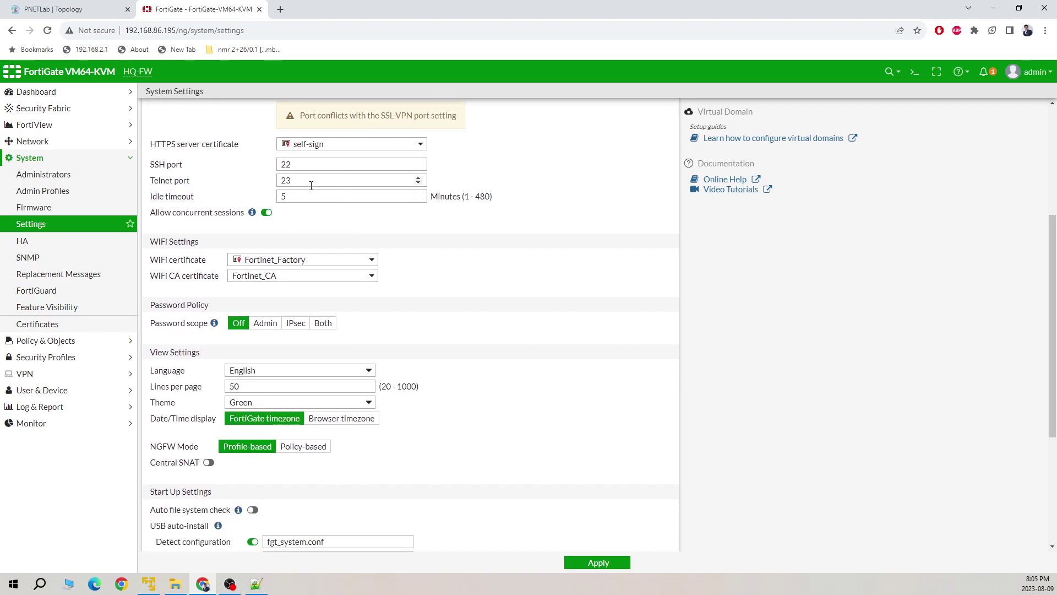
- Set the administrator idle timeout to 15 minutes
left_click(319, 200)
type("15")
left_click(550, 223)
- Examine the available interface languages in the view settings without changing the selection
scroll(361, 297, "down", 1)
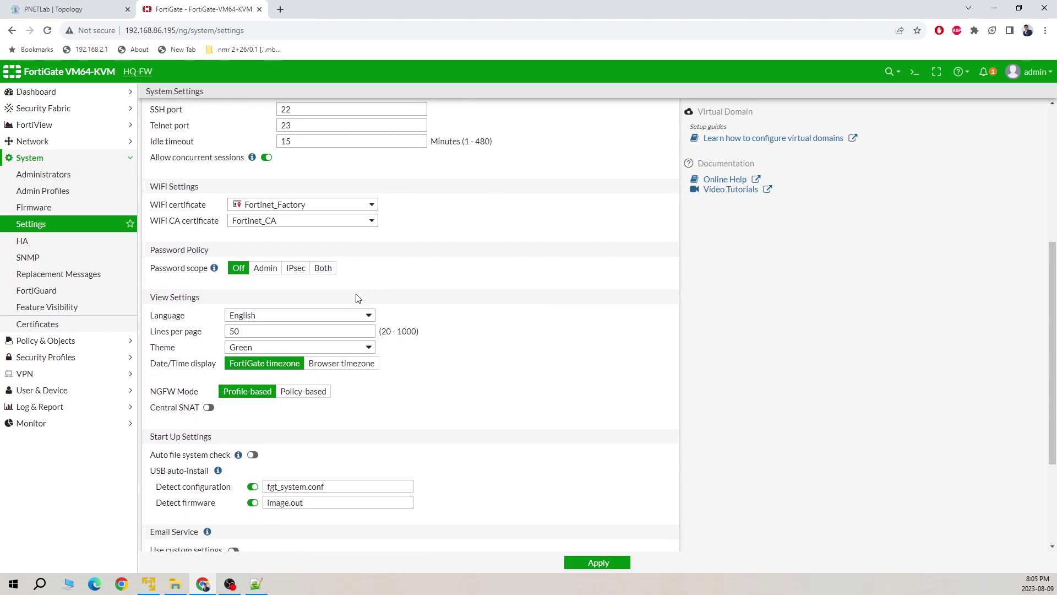
left_click(352, 315)
left_click(352, 315)
left_click(367, 317)
left_click(367, 317)
- Try the Neutrino, Mariner and Green interface themes, and set the theme to Blue
scroll(469, 286, "down", 2)
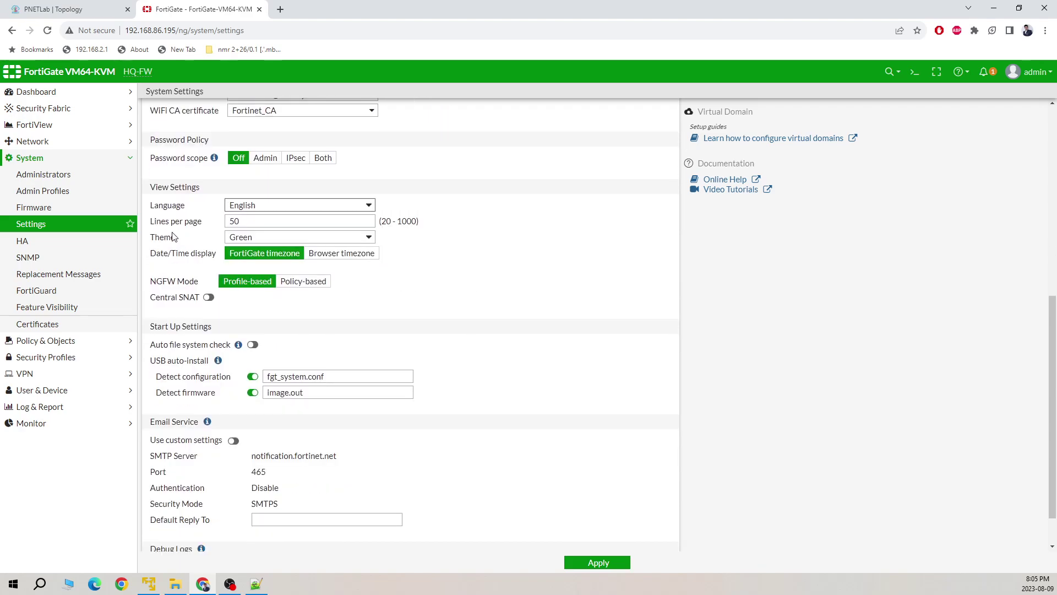
left_click(339, 237)
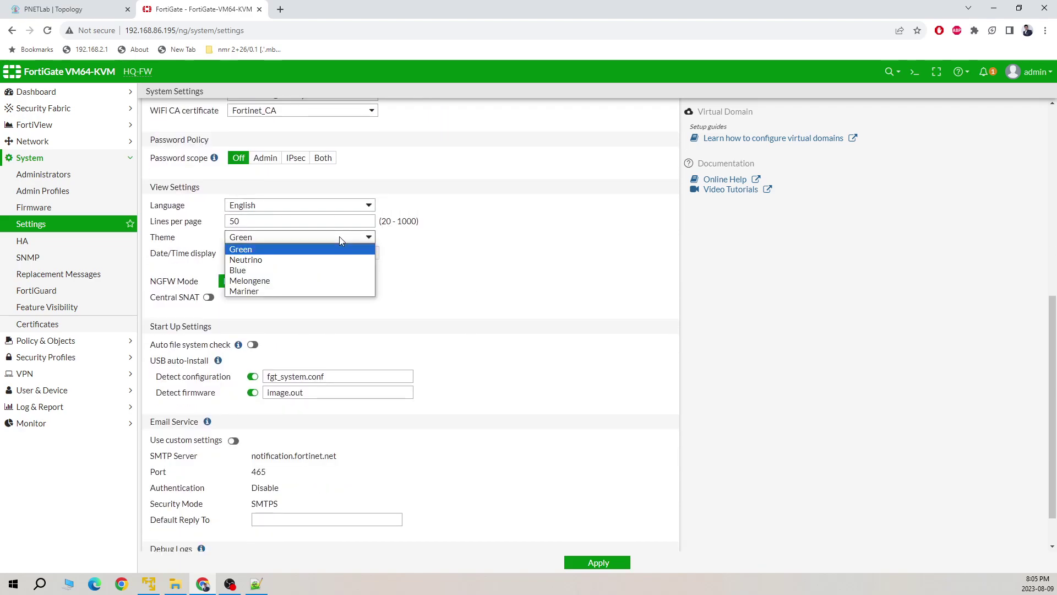
left_click(249, 270)
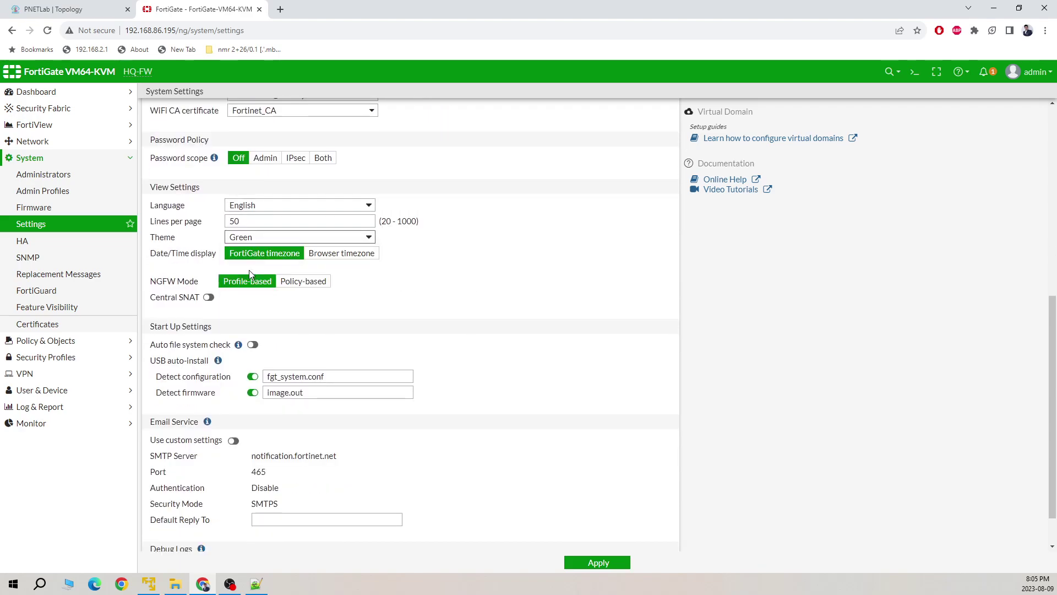
left_click(311, 236)
left_click(290, 260)
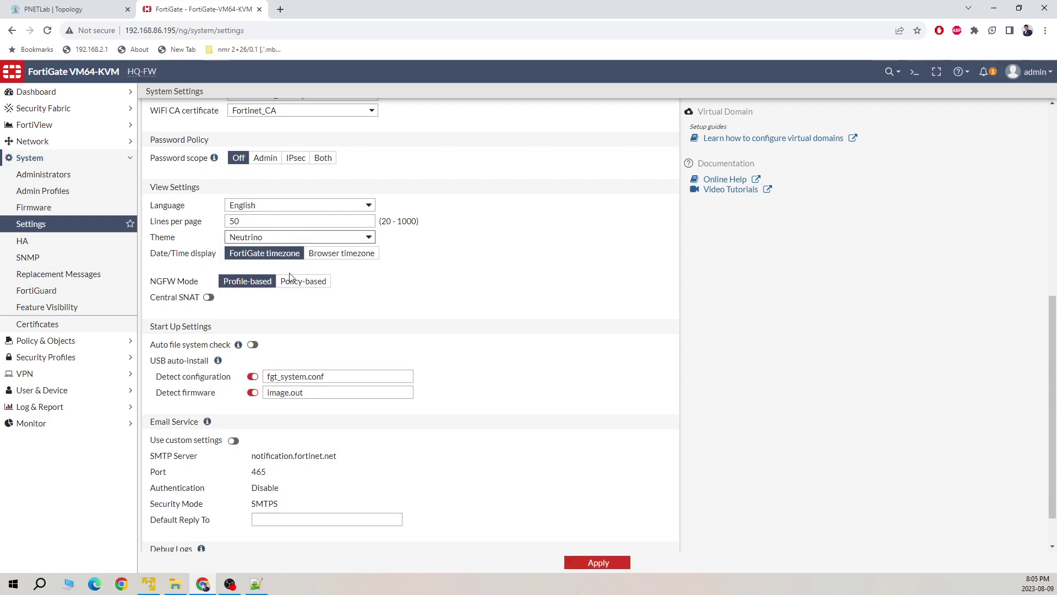
left_click(317, 243)
left_click(257, 291)
left_click(307, 238)
left_click(308, 249)
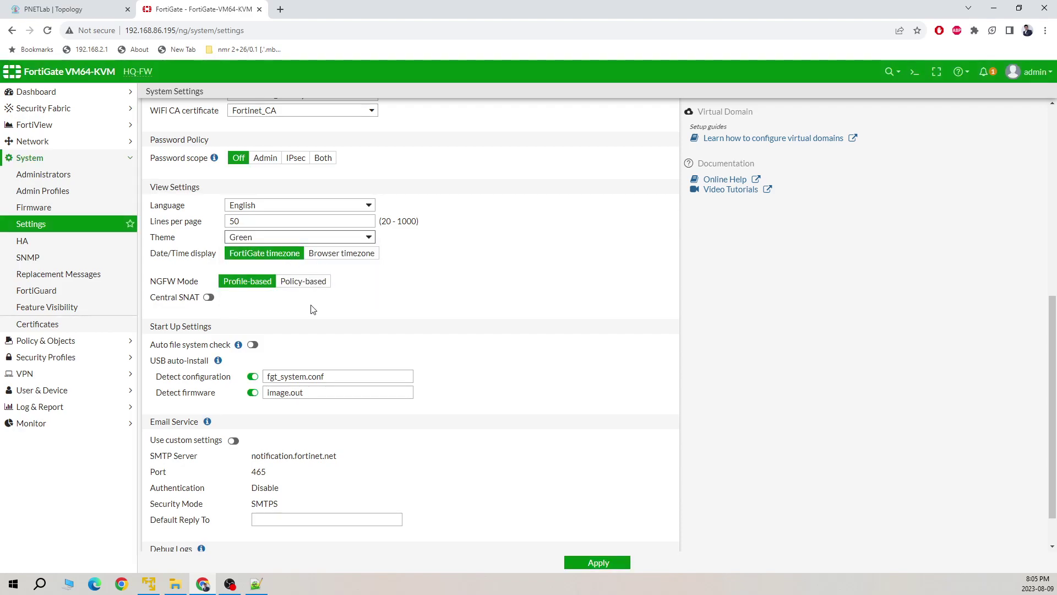
left_click(318, 241)
left_click(272, 270)
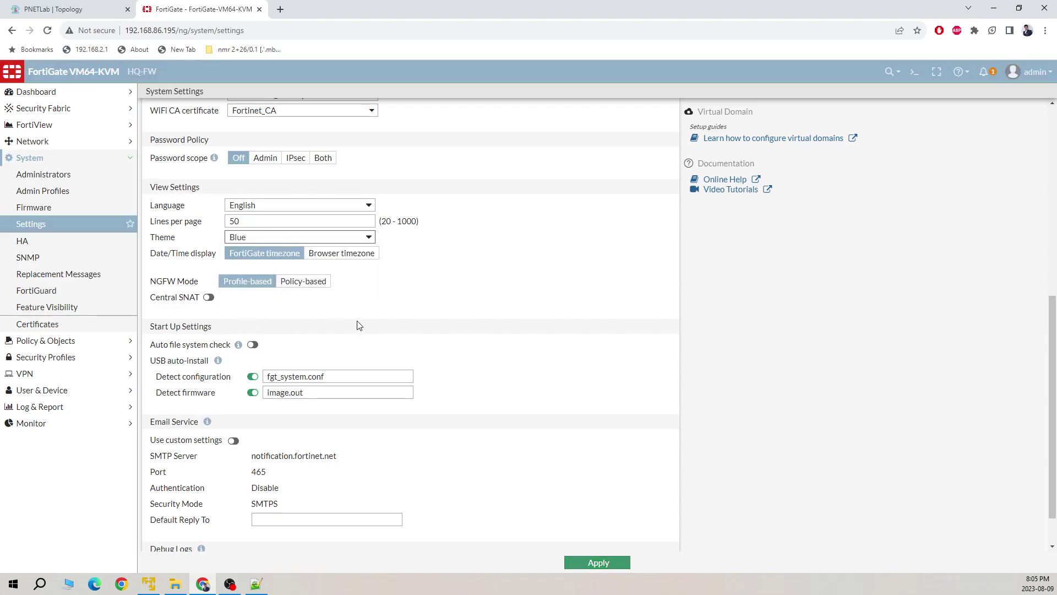
- Check the start-up, email service and debug log settings, and apply the changed system settings
scroll(359, 325, "down", 1)
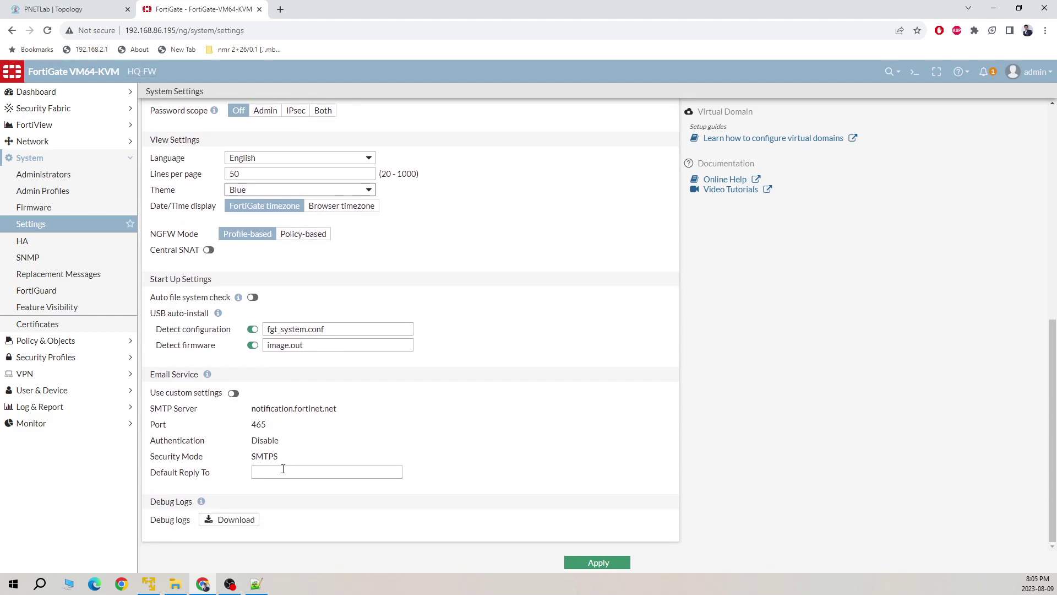
left_click_drag(240, 427, 495, 446)
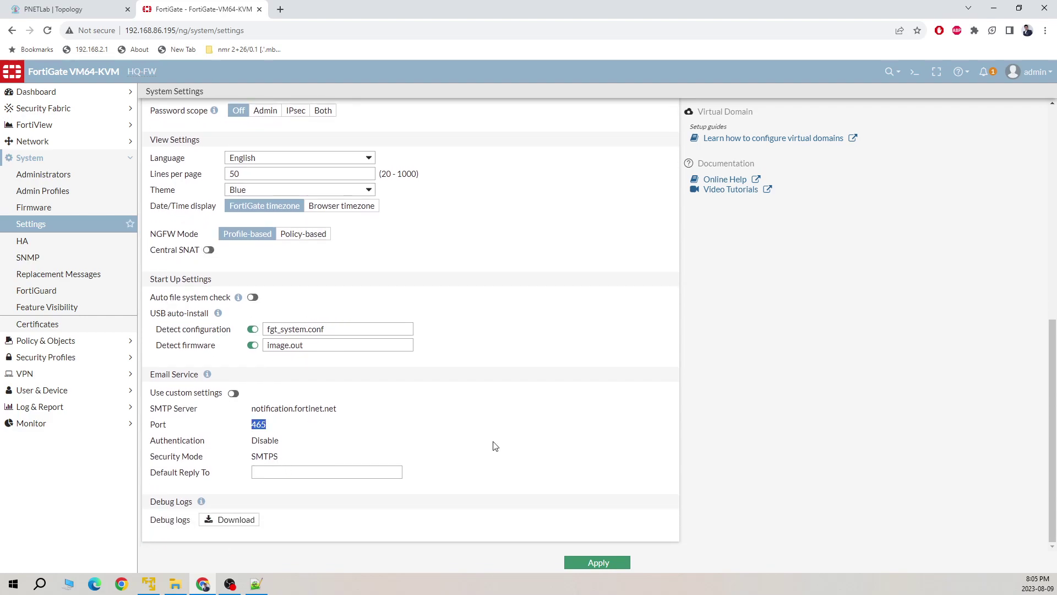
left_click(608, 565)
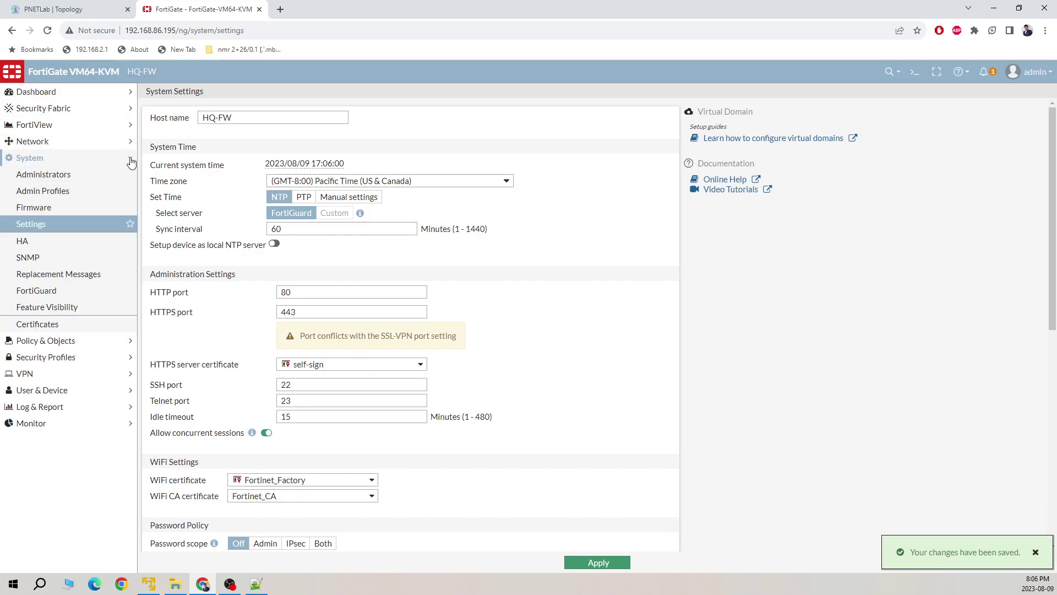
- Collapse the System section and switch to the PNETLab topology, dismissing the low battery notice
left_click(132, 161)
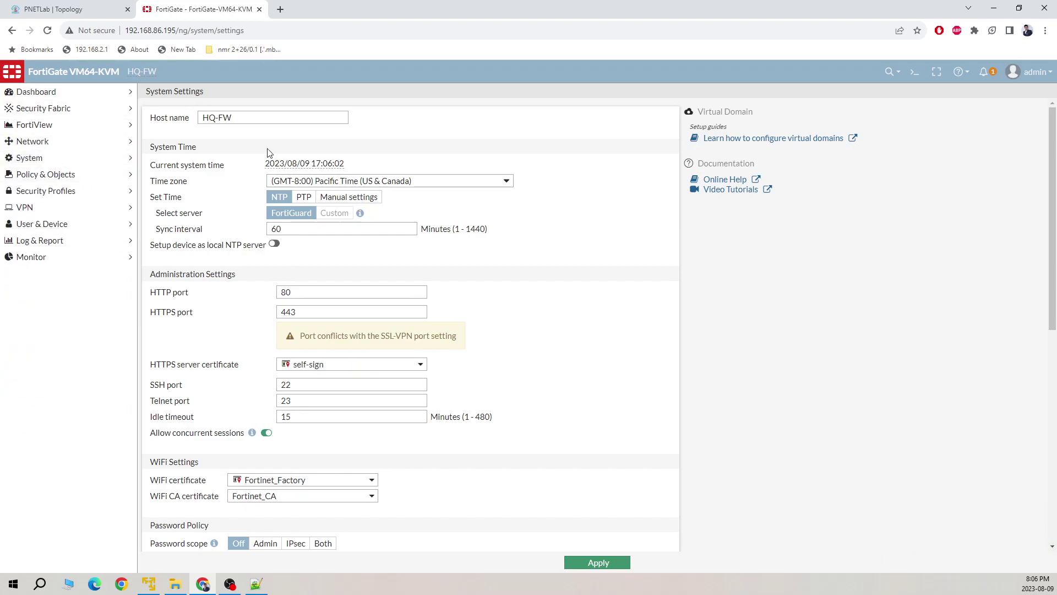
left_click(87, 15)
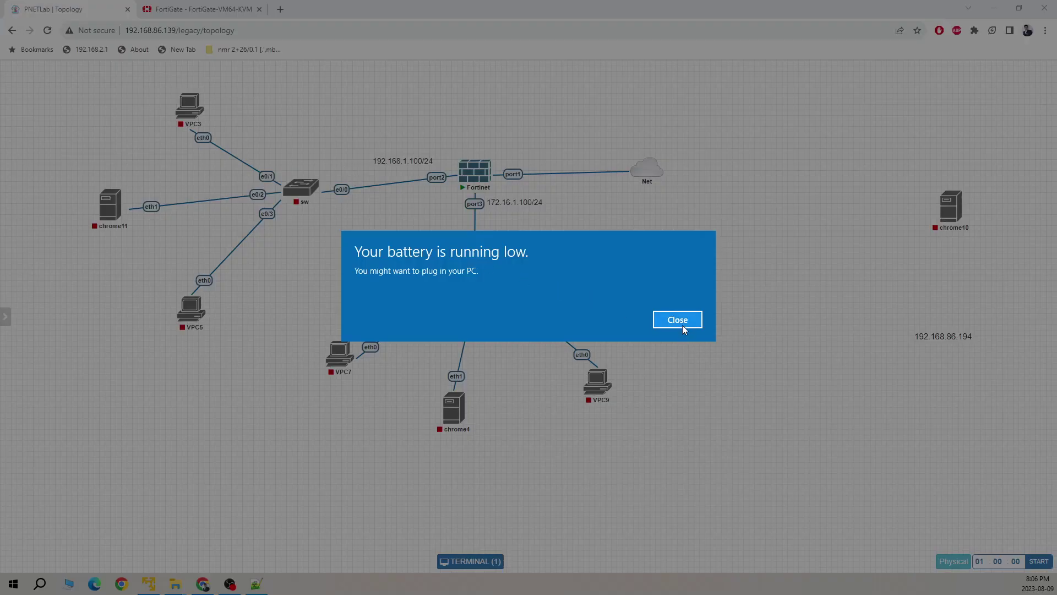
left_click(683, 326)
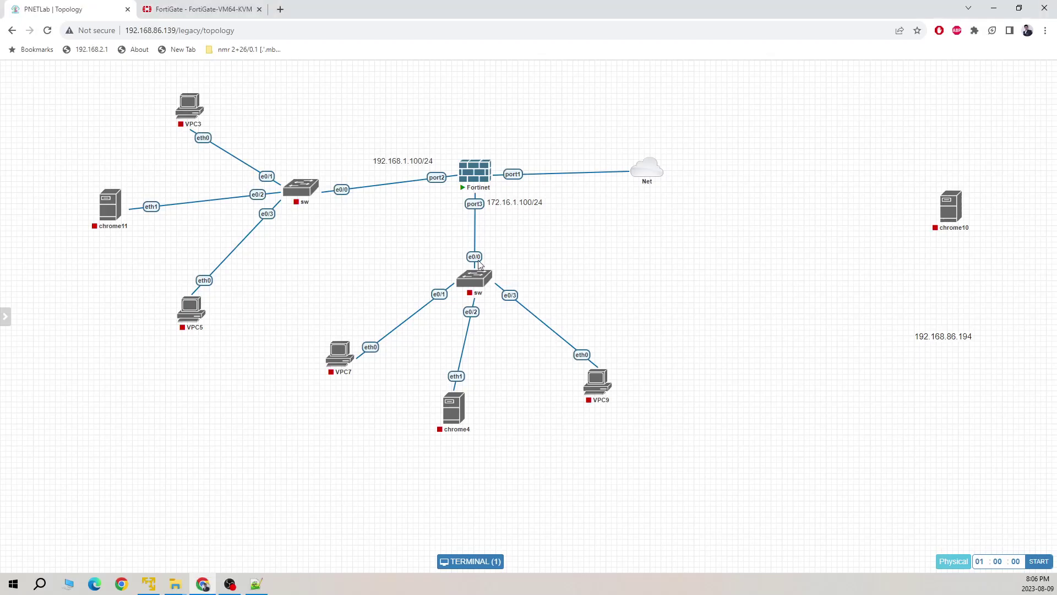